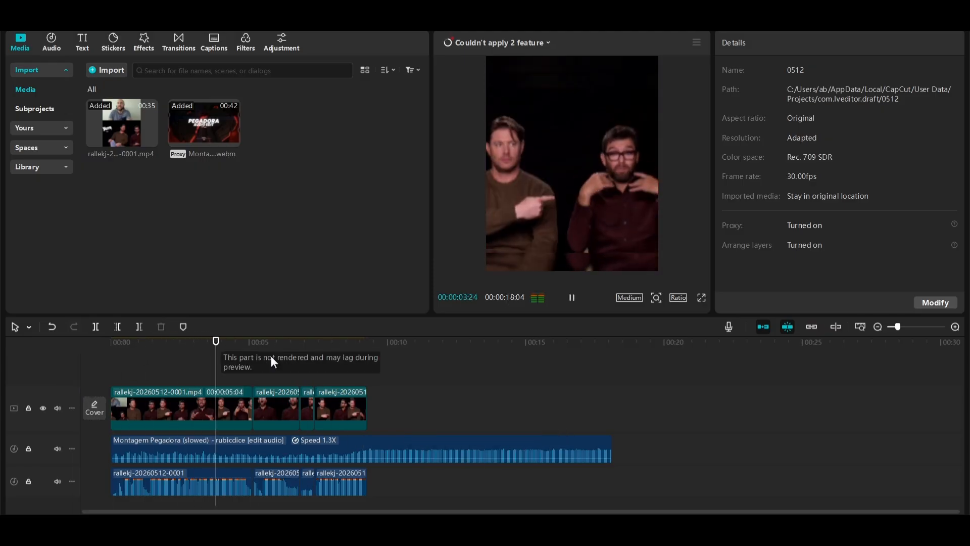
# Generate auto captions for the video with English as the spoken language
pyautogui.click(327, 349)
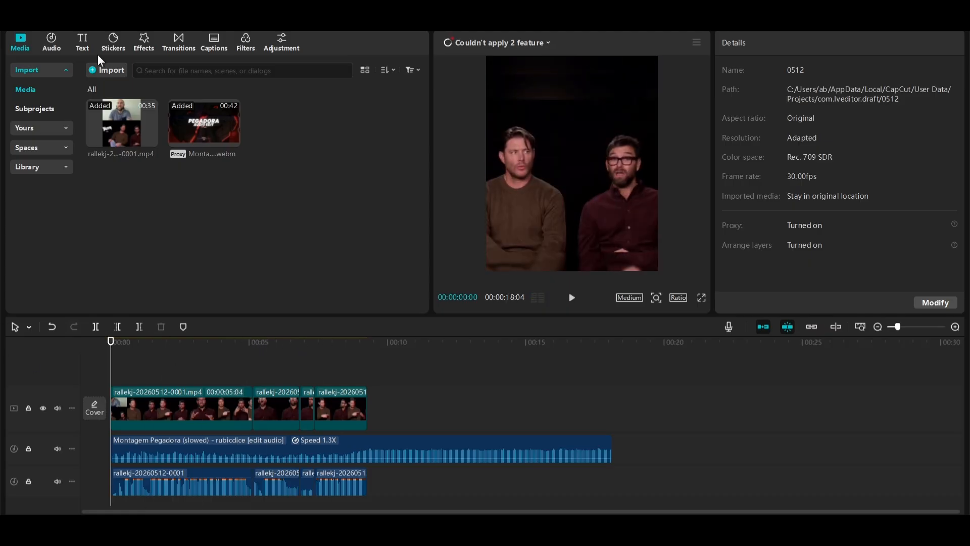
pyautogui.click(51, 41)
pyautogui.click(40, 108)
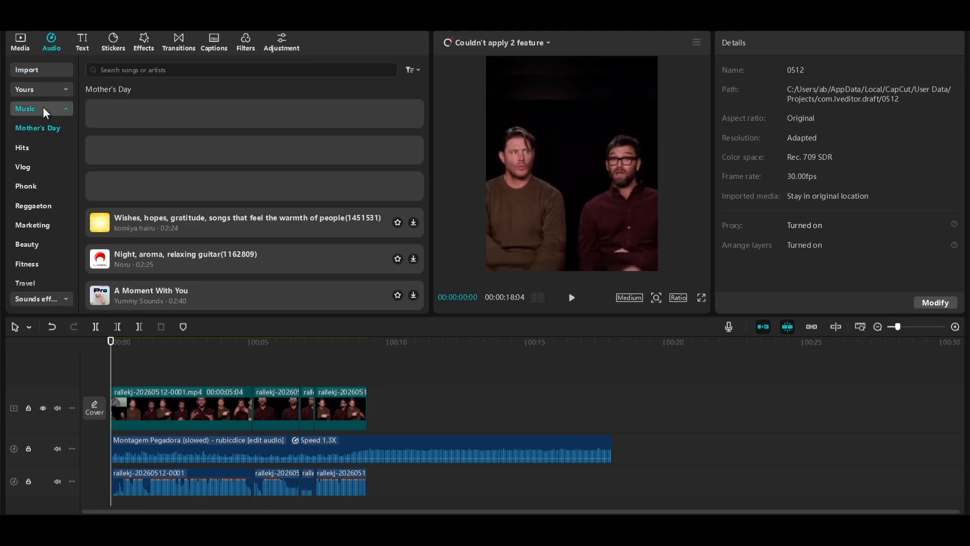
pyautogui.click(44, 108)
pyautogui.click(78, 46)
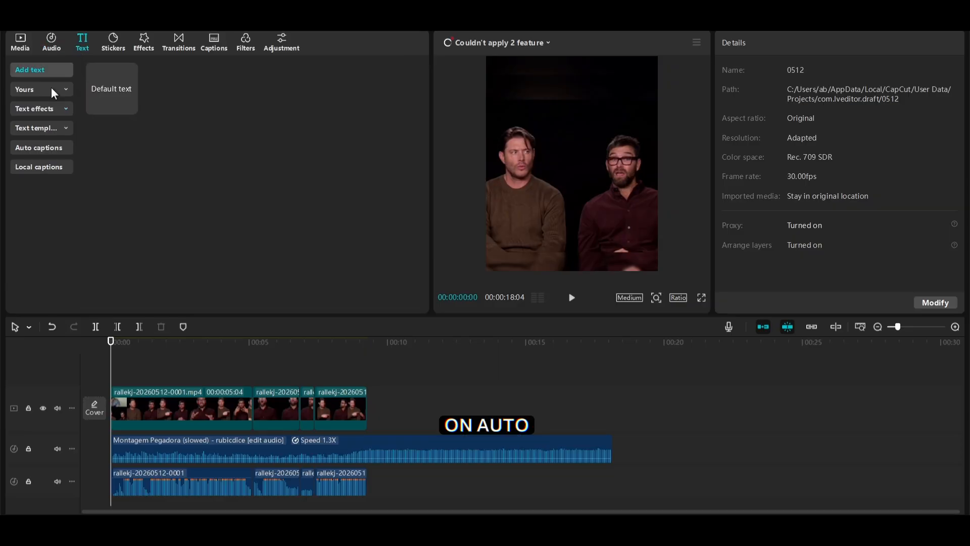
pyautogui.click(20, 147)
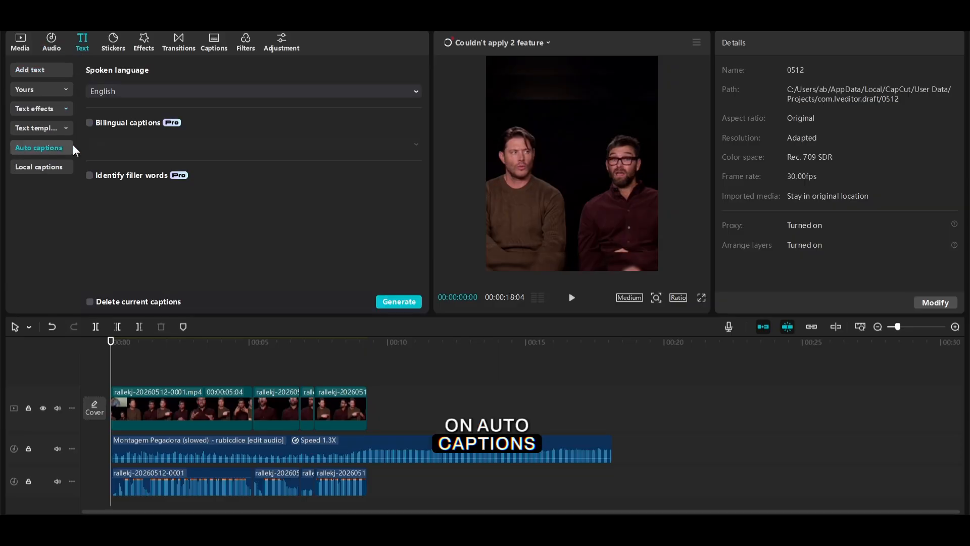
pyautogui.click(403, 306)
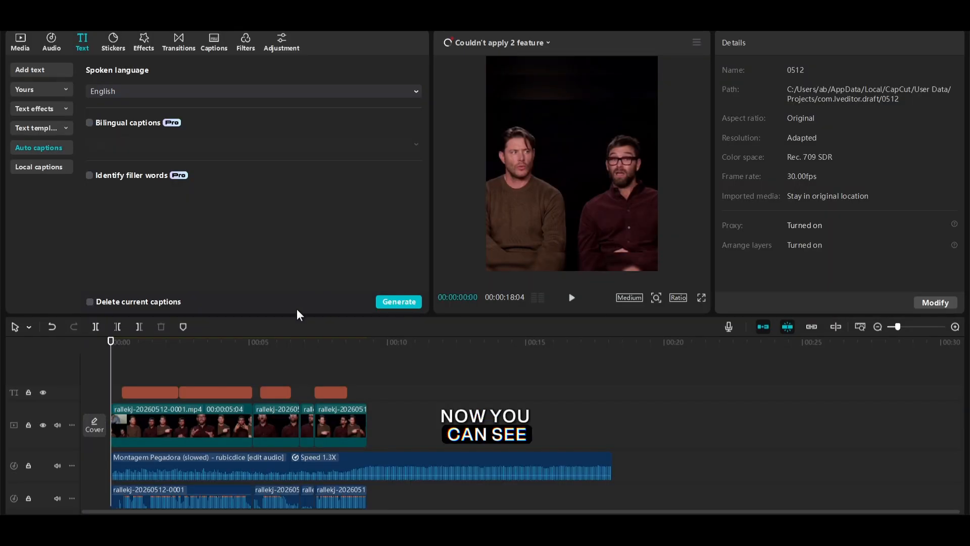
# Play the video full screen to review the generated captions
pyautogui.click(701, 298)
pyautogui.press('space')
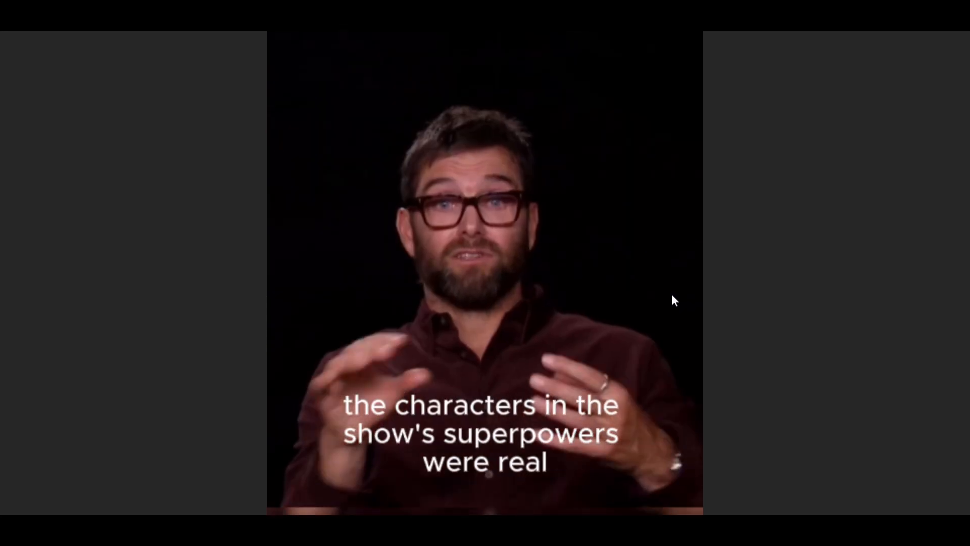
pyautogui.press('Escape')
pyautogui.press('space')
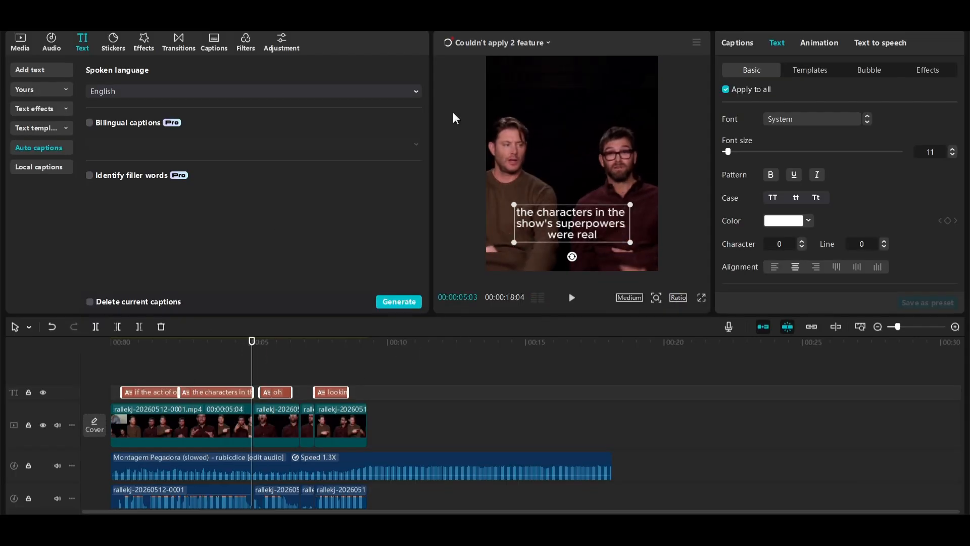
# Restyle all captions as smaller uppercase text in the Clarify-Md font
pyautogui.click(773, 198)
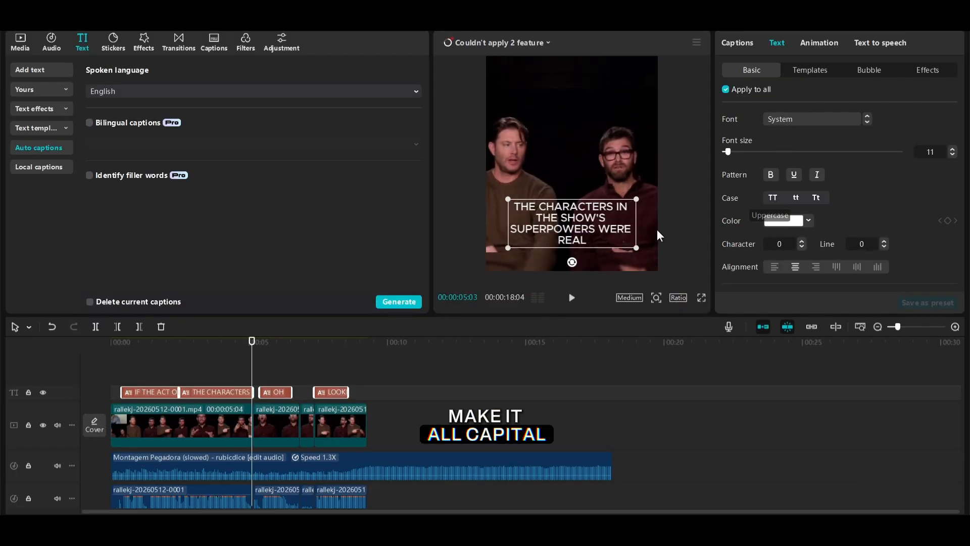
pyautogui.moveTo(647, 251); pyautogui.dragTo(611, 233)
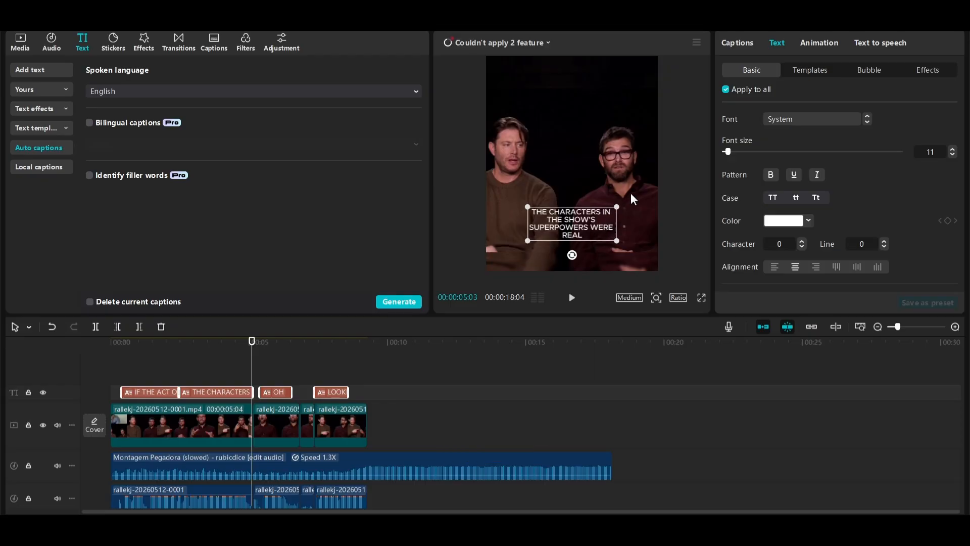
pyautogui.click(808, 120)
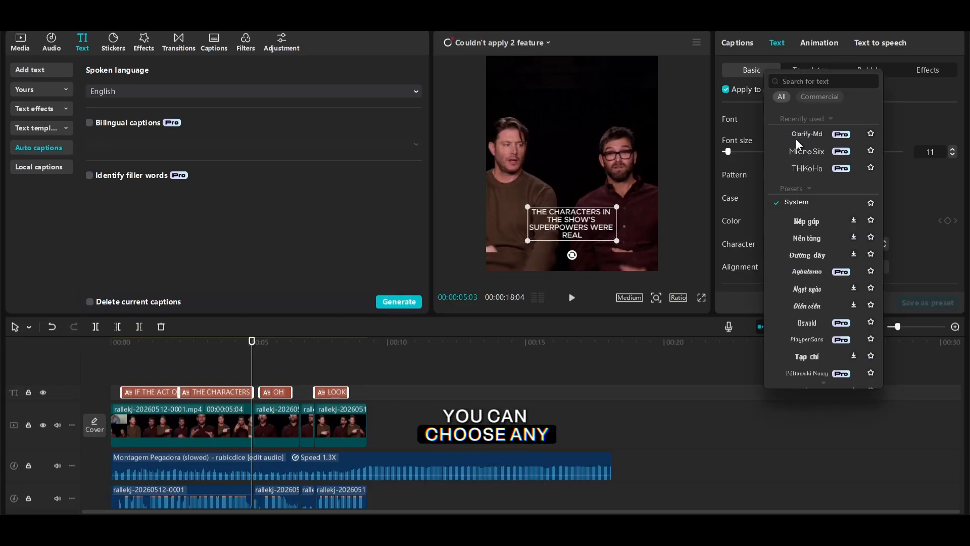
pyautogui.click(796, 137)
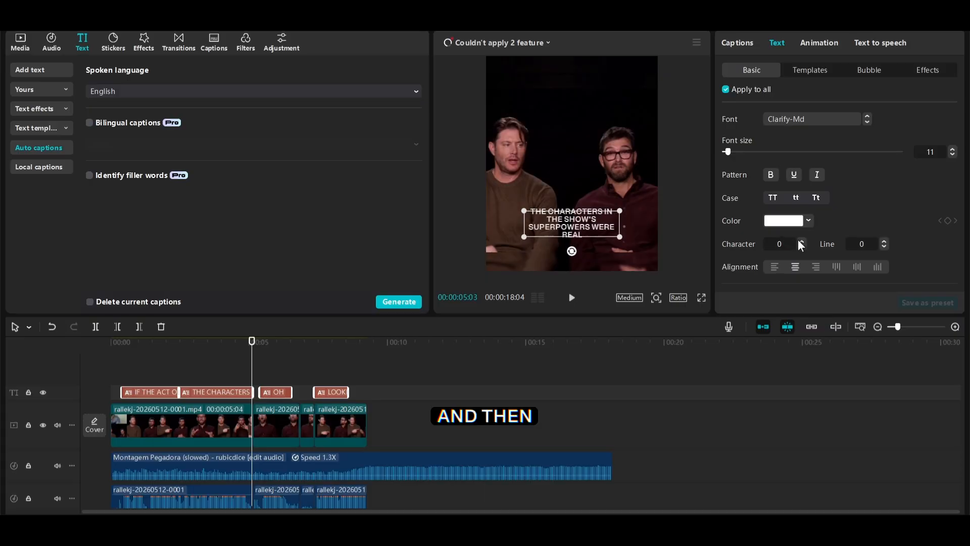
# Move the captions up to chest height in the frame and keep them horizontally centred
pyautogui.moveTo(558, 212); pyautogui.dragTo(557, 185)
pyautogui.click(211, 370)
pyautogui.click(214, 392)
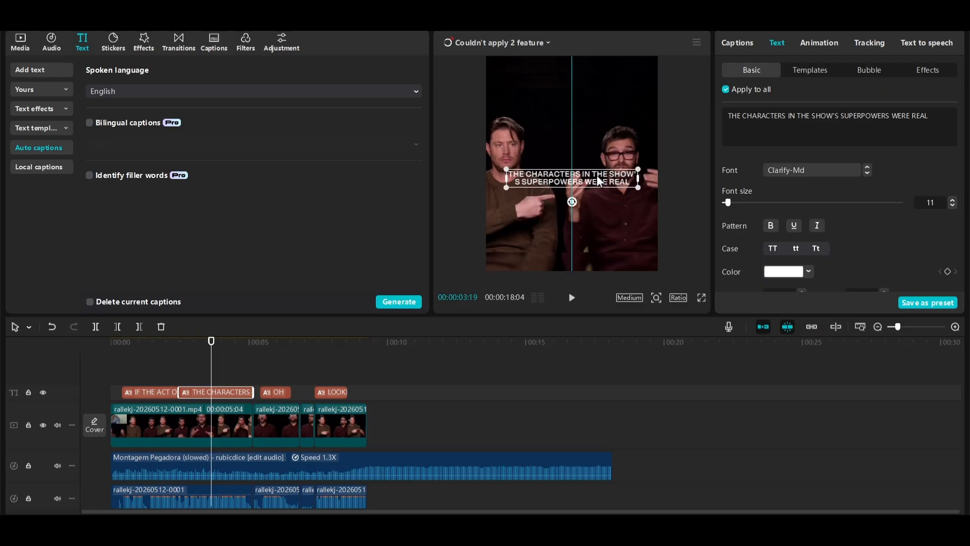
pyautogui.moveTo(590, 191); pyautogui.dragTo(598, 200)
# Enable the shadow on the captions and widen the caption box so "SHOW'S" stays on one line
pyautogui.scroll(-10, 956, 125)
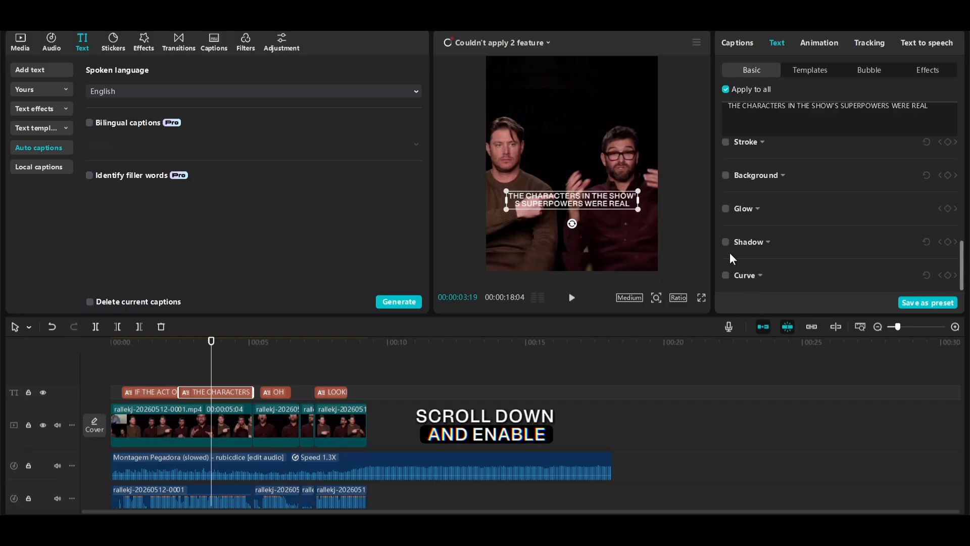
pyautogui.click(725, 242)
pyautogui.scroll(-4, 870, 221)
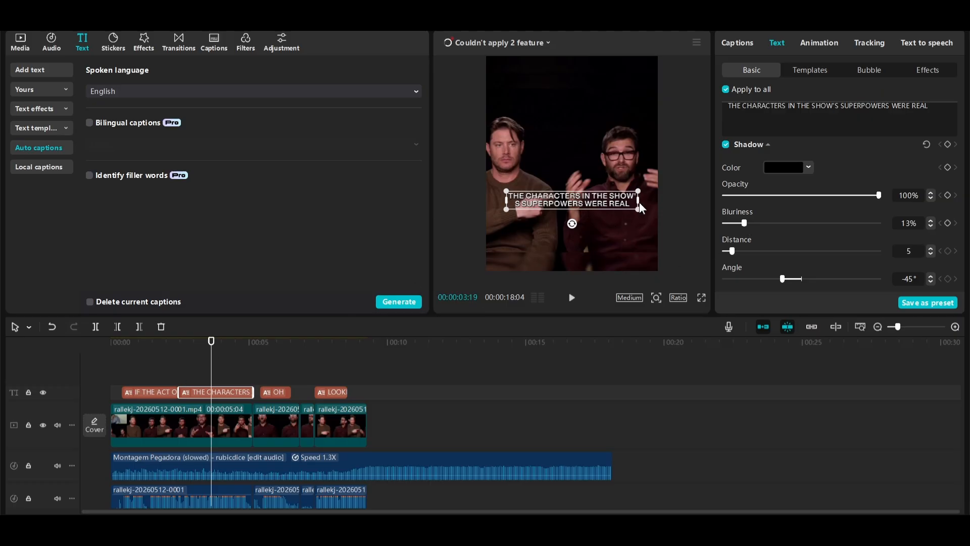
pyautogui.moveTo(639, 202); pyautogui.dragTo(653, 204)
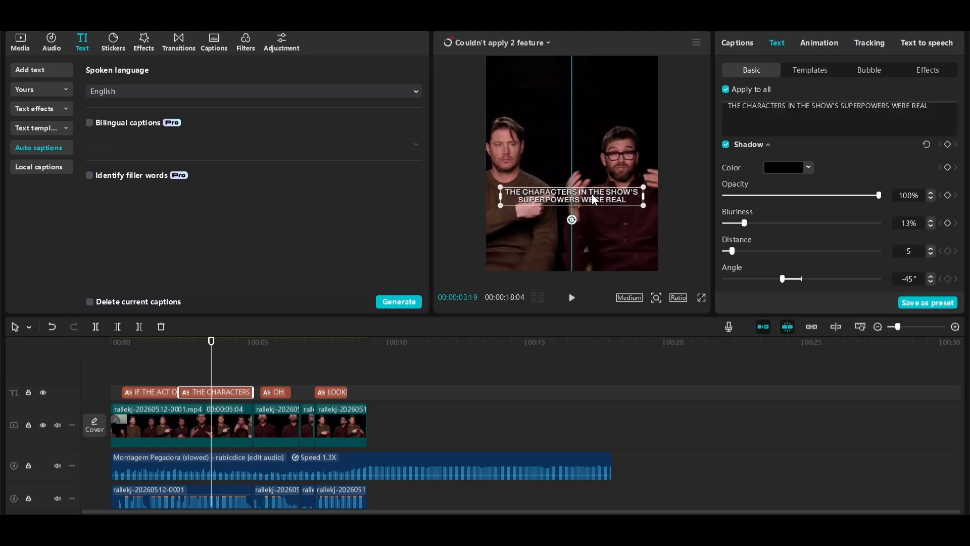
# Replace "THE ACT" with "YEAH," in the first caption so it reads "IF YEAH, OF OUR SHOW OF THE"
pyautogui.click(116, 388)
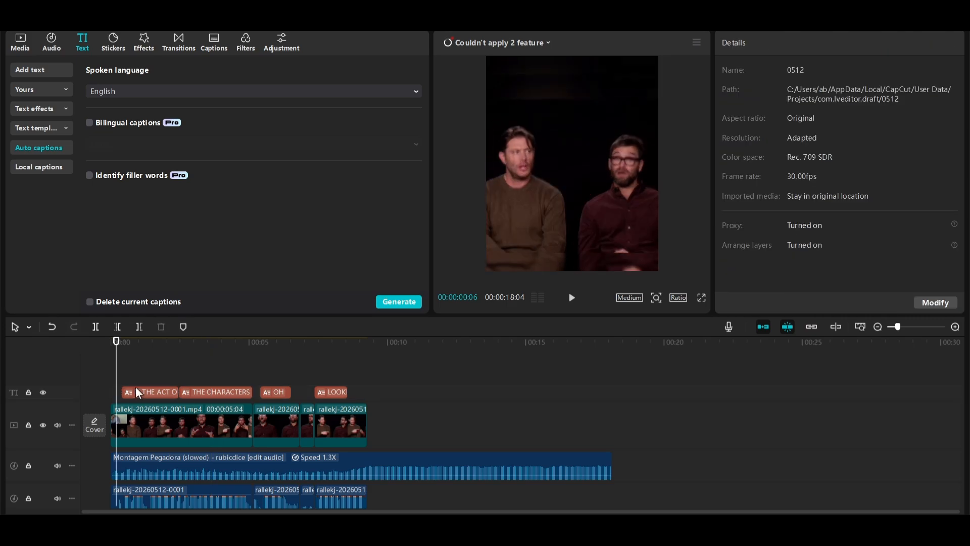
pyautogui.click(140, 390)
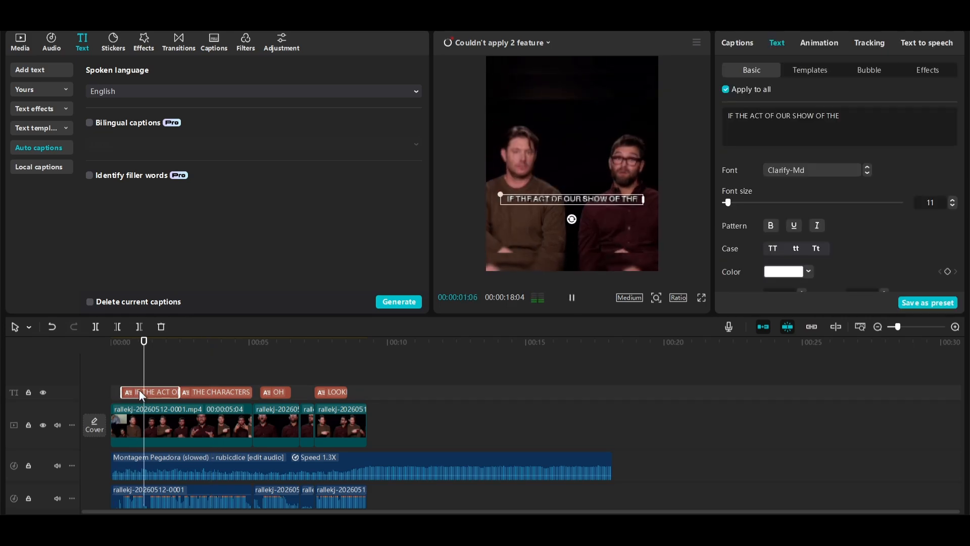
pyautogui.moveTo(753, 117); pyautogui.dragTo(736, 118)
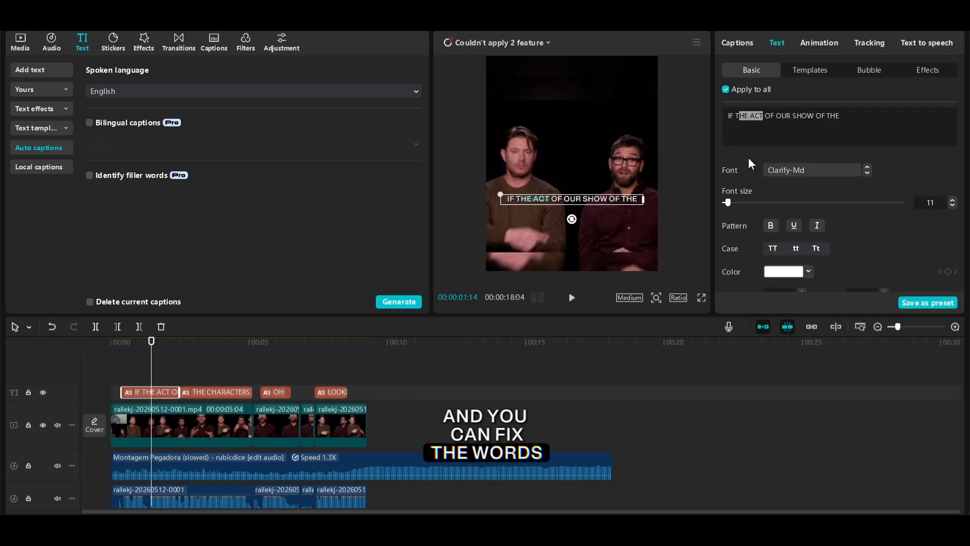
pyautogui.write('Y')
pyautogui.write('EAH,')
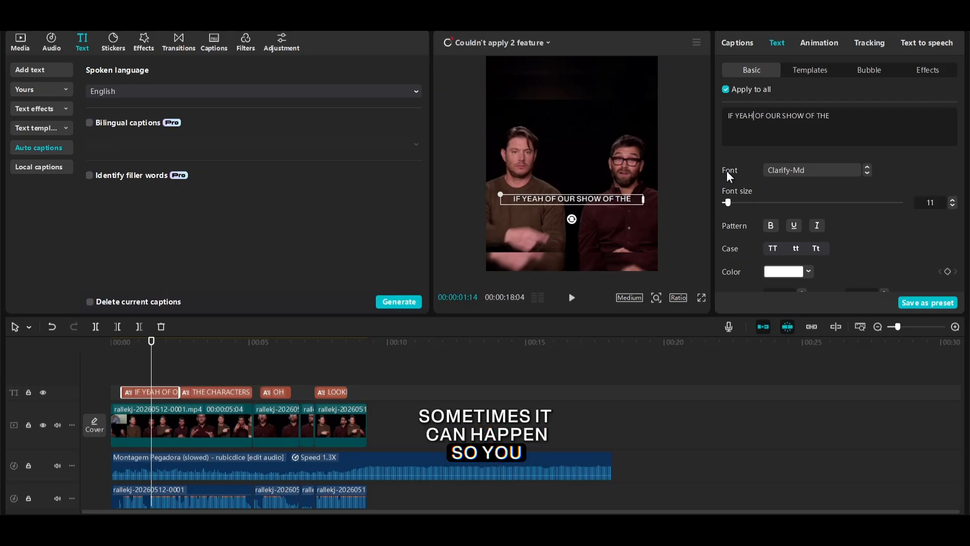
pyautogui.click(163, 375)
pyautogui.press('space')
# End the second caption with a question mark after "REAL" and add a comma to the last caption
pyautogui.press('space')
pyautogui.click(217, 392)
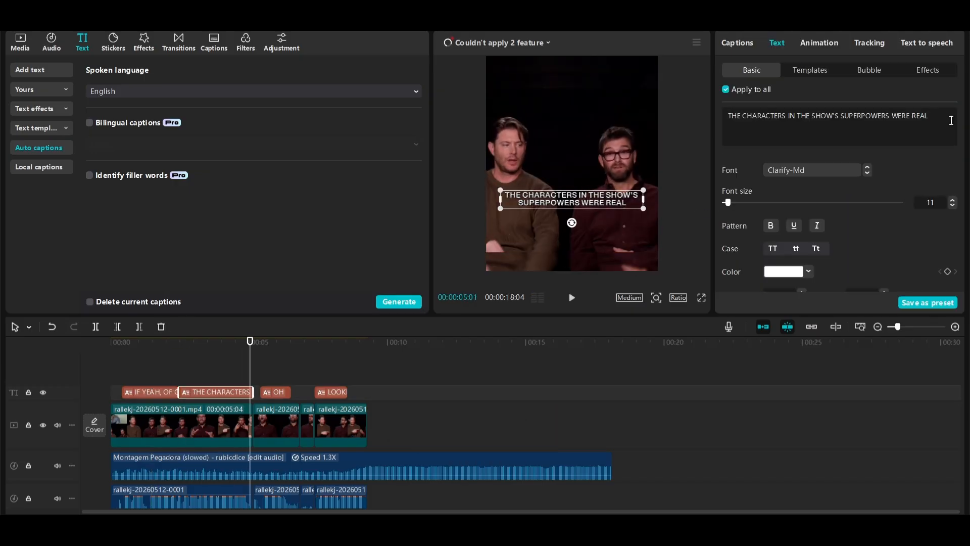
pyautogui.click(266, 374)
pyautogui.press('space')
pyautogui.click(331, 392)
pyautogui.click(783, 116)
pyautogui.write(',')
pyautogui.click(289, 377)
pyautogui.press('space')
pyautogui.press('space')
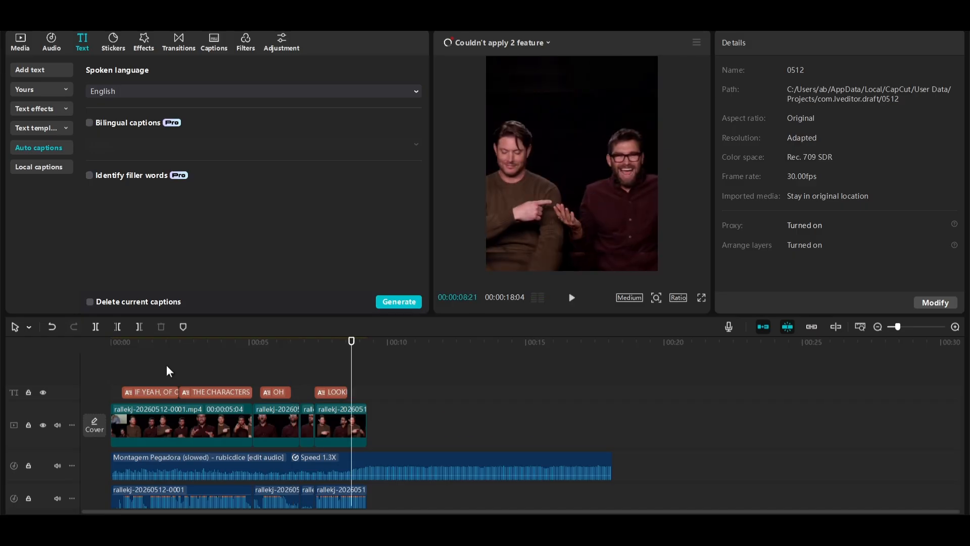
# Apply the Fade In caption animation to all four captions on the timeline
pyautogui.click(166, 366)
pyautogui.moveTo(146, 370); pyautogui.dragTo(346, 389)
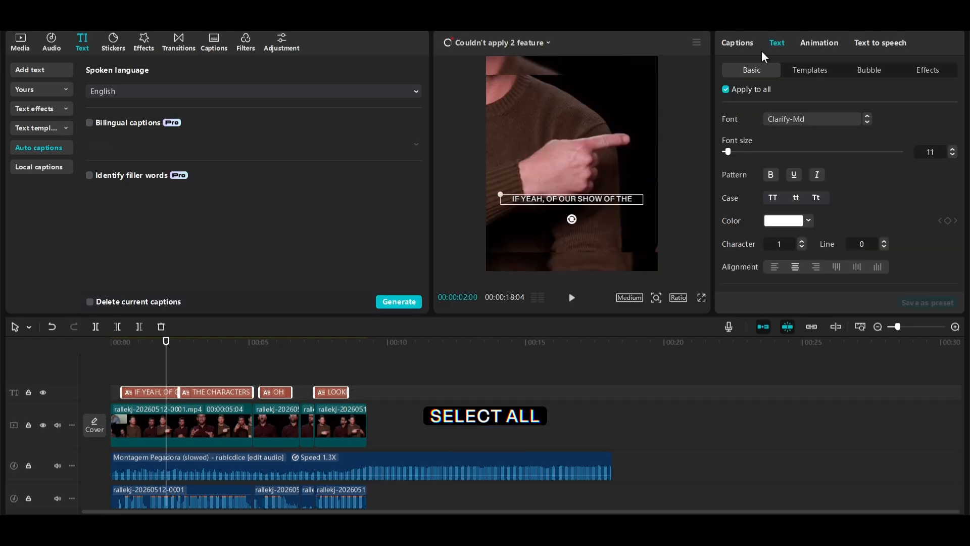
pyautogui.click(834, 40)
pyautogui.click(922, 72)
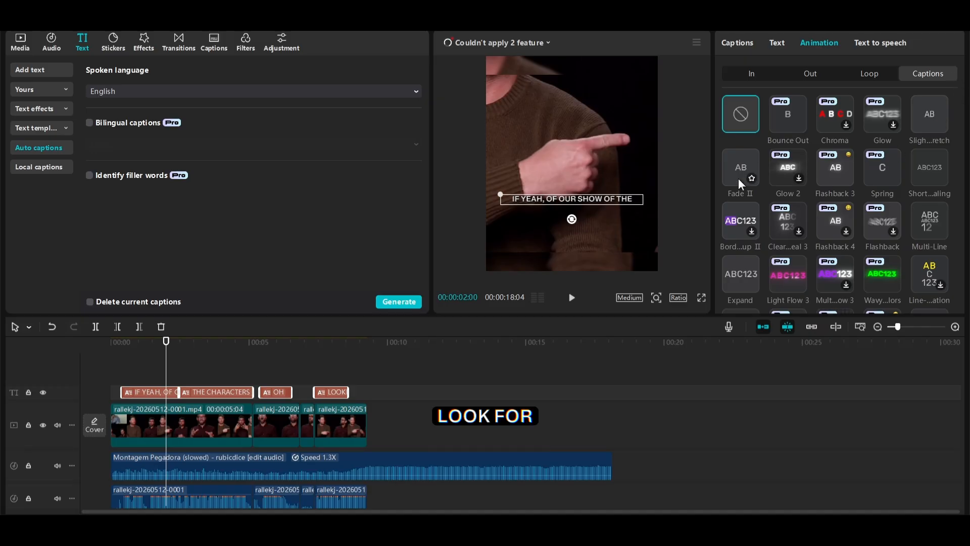
pyautogui.scroll(-5, 925, 166)
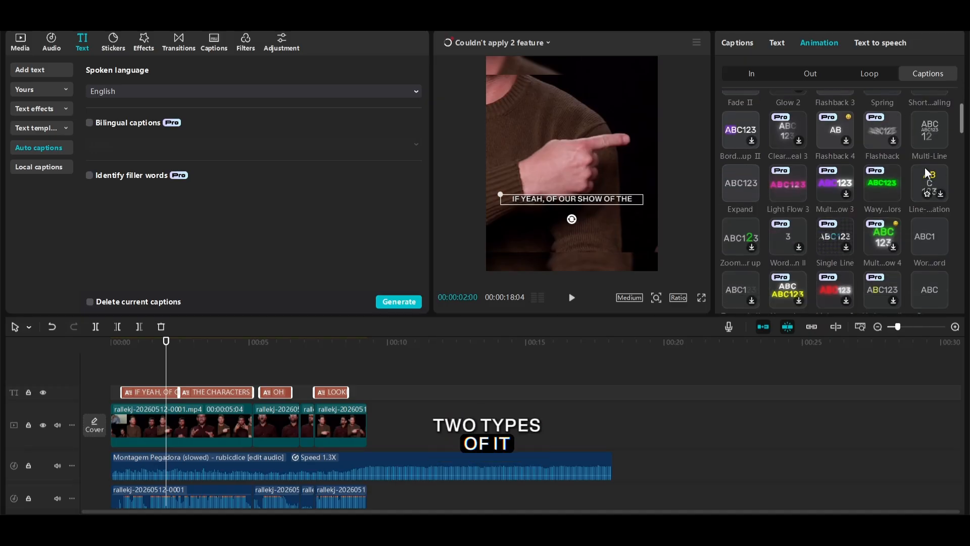
pyautogui.scroll(-5, 925, 166)
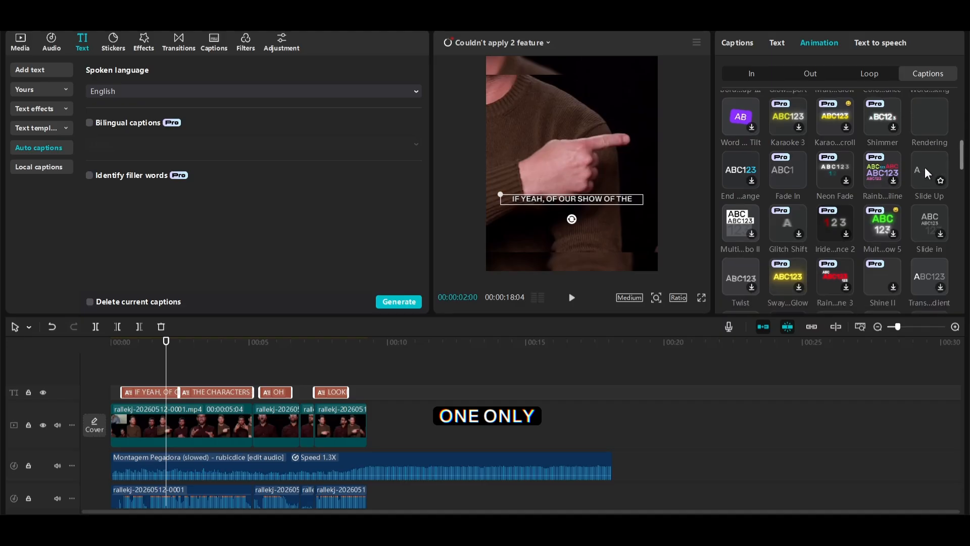
pyautogui.scroll(-5, 923, 168)
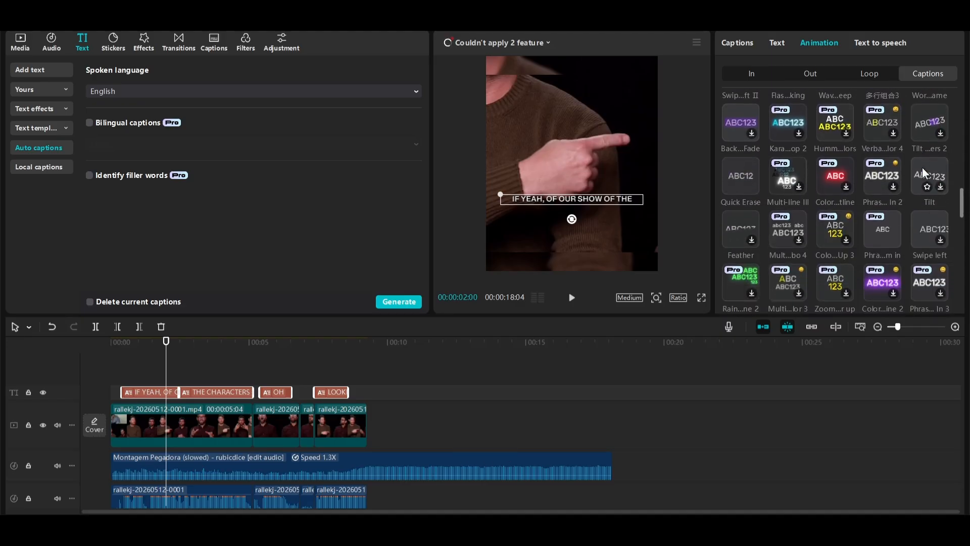
pyautogui.click(778, 232)
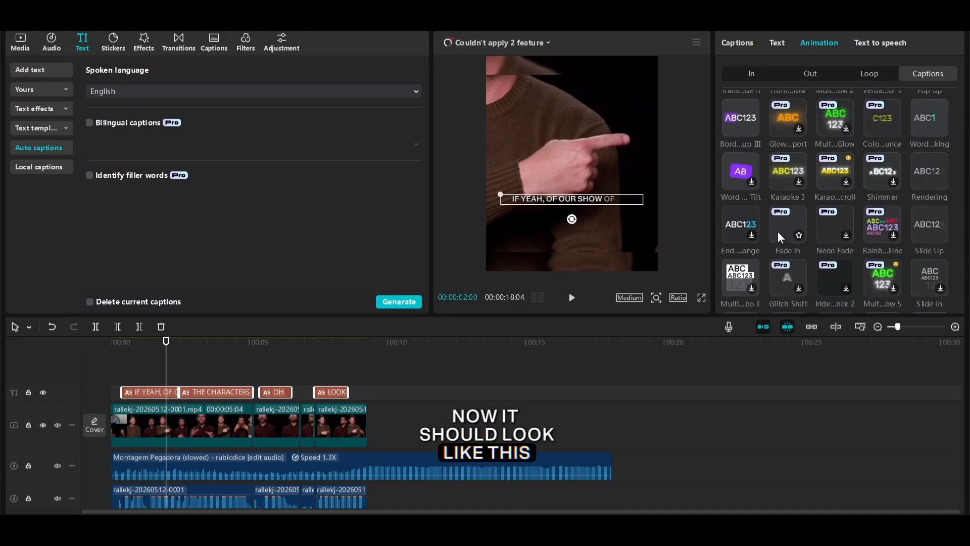
# Play the video full screen from the first caption to review the caption animation
pyautogui.click(146, 368)
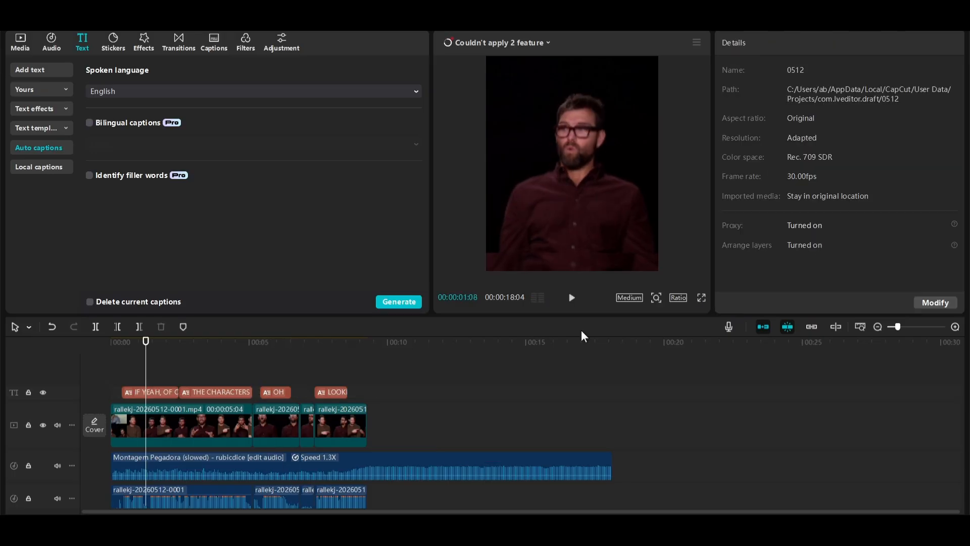
pyautogui.click(701, 297)
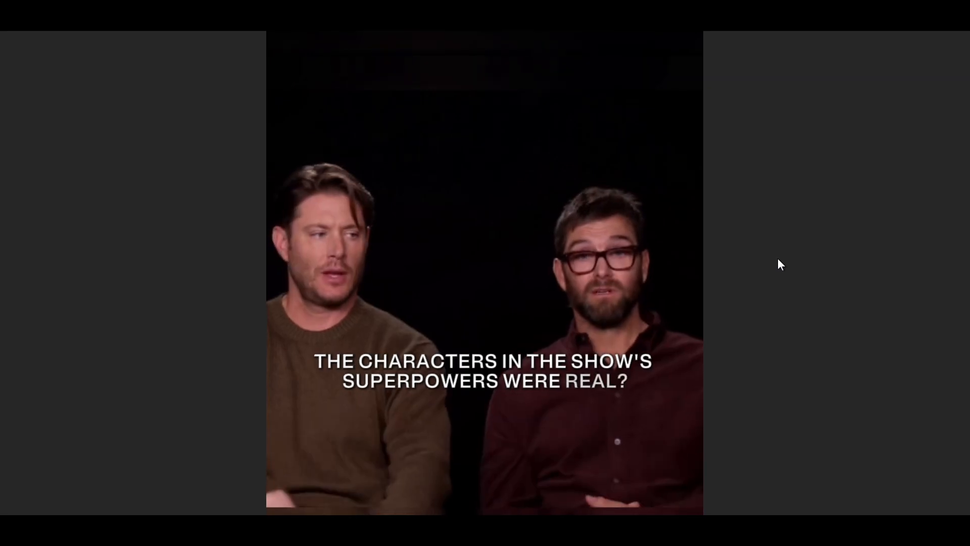
pyautogui.press('Escape')
# Change the text color of all captions to yellow
pyautogui.click(150, 360)
pyautogui.click(163, 388)
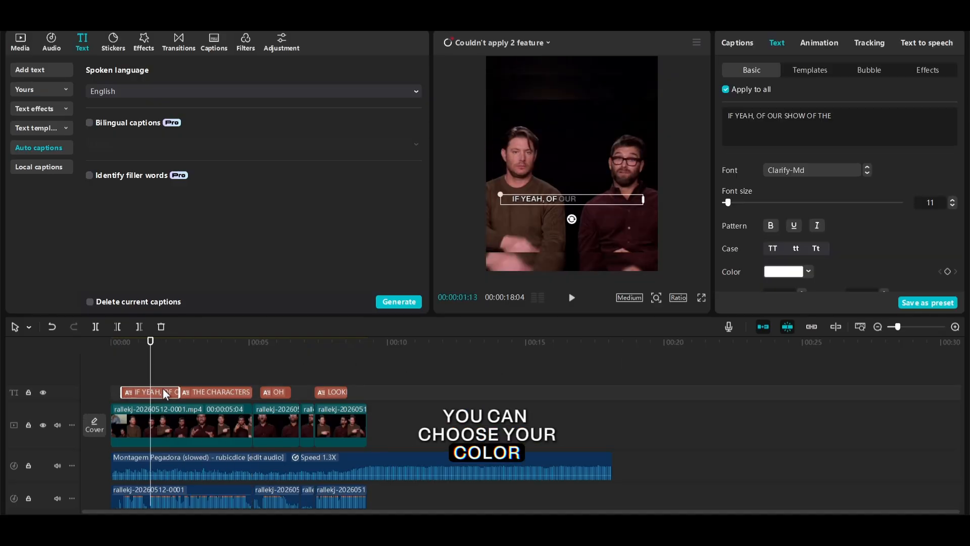
pyautogui.click(789, 273)
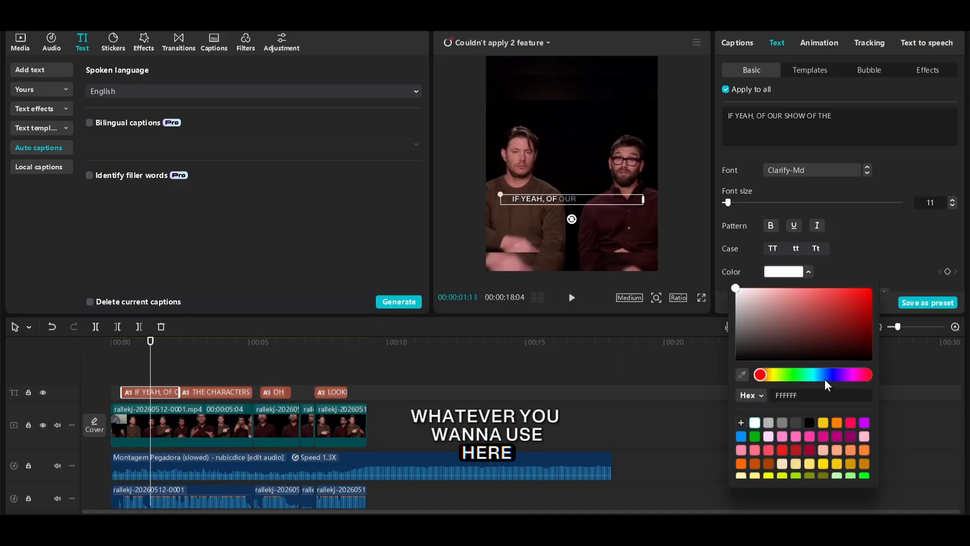
pyautogui.click(822, 422)
# Extend the end of the first caption to about 3 seconds and the second to about 5.5 seconds
pyautogui.moveTo(155, 393); pyautogui.dragTo(196, 392)
pyautogui.moveTo(163, 342); pyautogui.dragTo(193, 348)
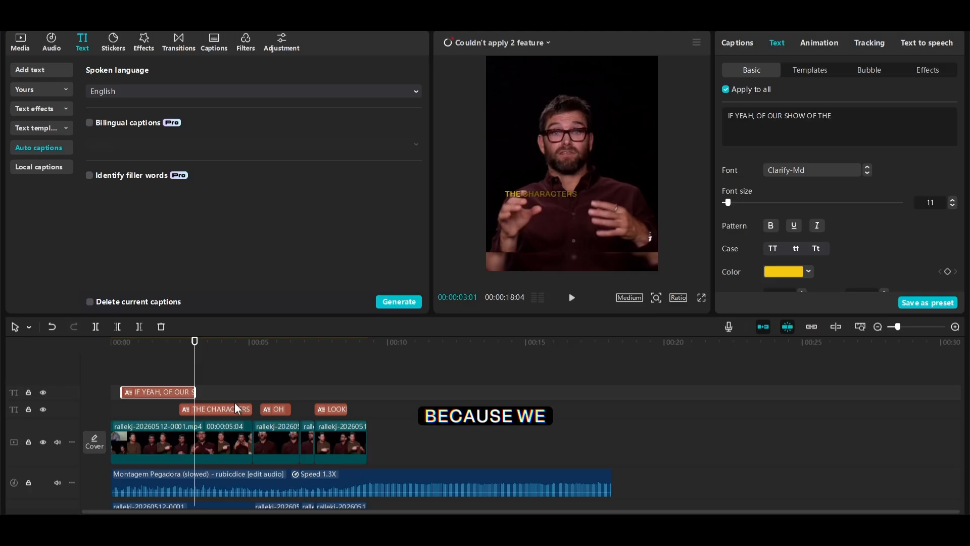
pyautogui.moveTo(251, 410); pyautogui.dragTo(261, 409)
pyautogui.moveTo(203, 349); pyautogui.dragTo(241, 394)
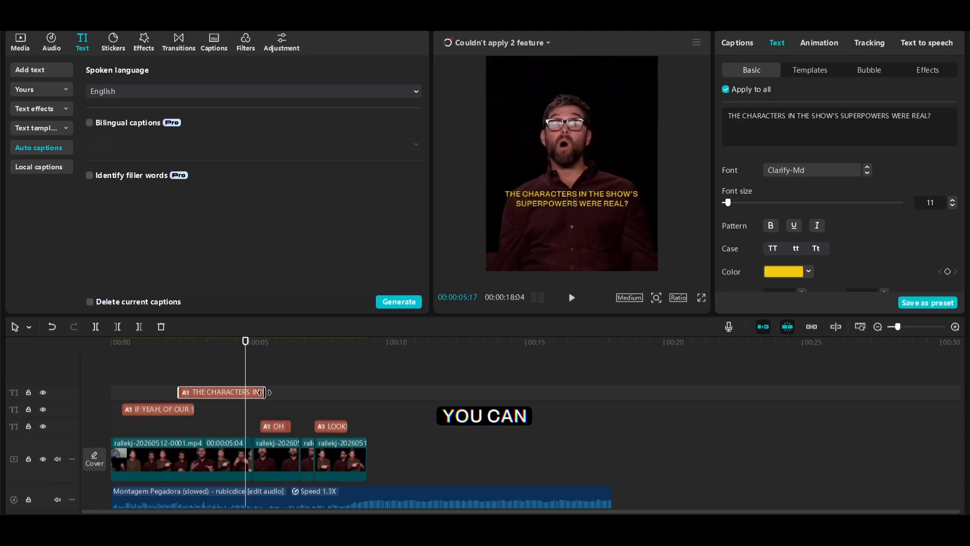
# Turn off applying edits to all captions and extend the "OH" caption to about 6.8 seconds
pyautogui.click(725, 89)
pyautogui.moveTo(229, 349); pyautogui.dragTo(281, 357)
pyautogui.moveTo(290, 426); pyautogui.dragTo(301, 427)
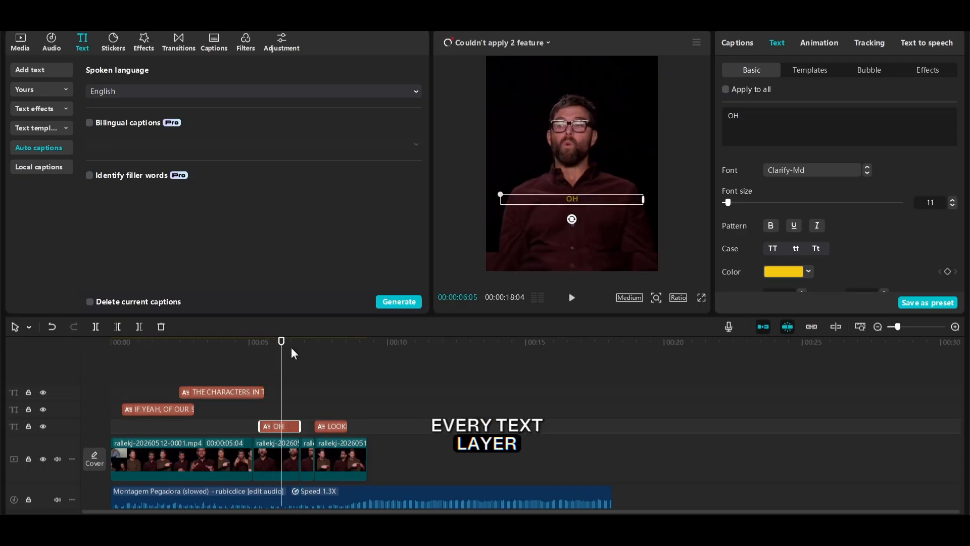
pyautogui.moveTo(293, 352); pyautogui.dragTo(299, 365)
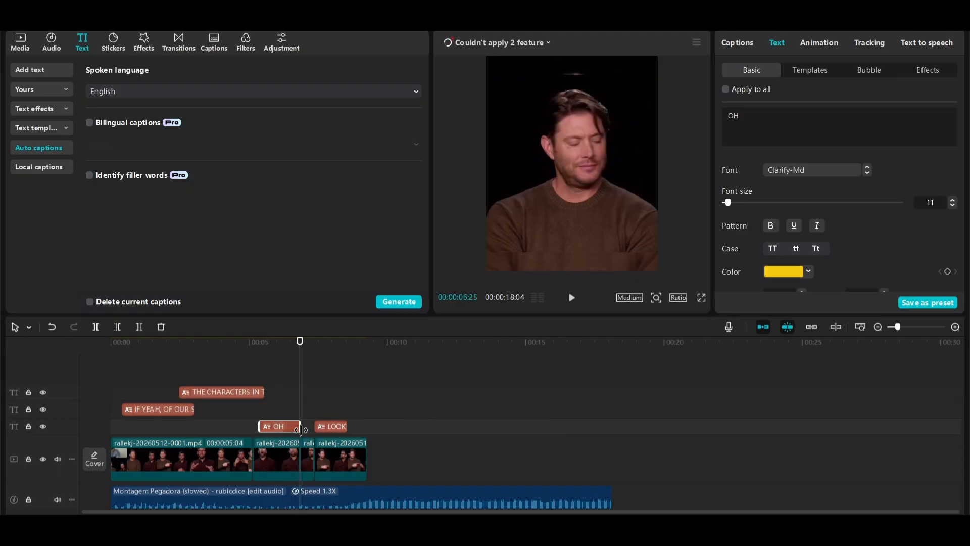
# Extend the "OH" caption to about 7.1 seconds and change the text color of "THE CHARACTERS IN THE SHOW'S SUPERPOWERS WERE REAL?" to green
pyautogui.moveTo(299, 427); pyautogui.dragTo(307, 427)
pyautogui.moveTo(302, 358); pyautogui.dragTo(237, 358)
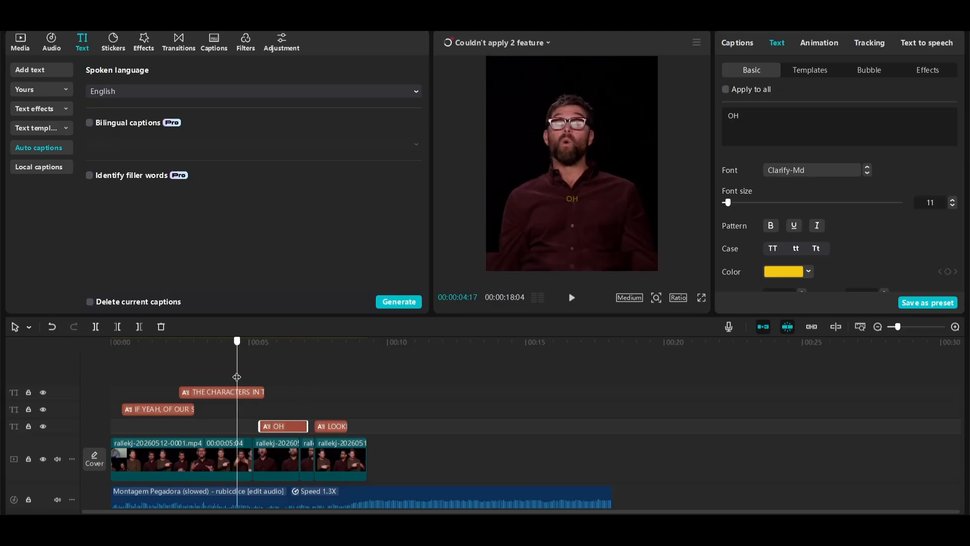
pyautogui.click(223, 392)
pyautogui.click(807, 272)
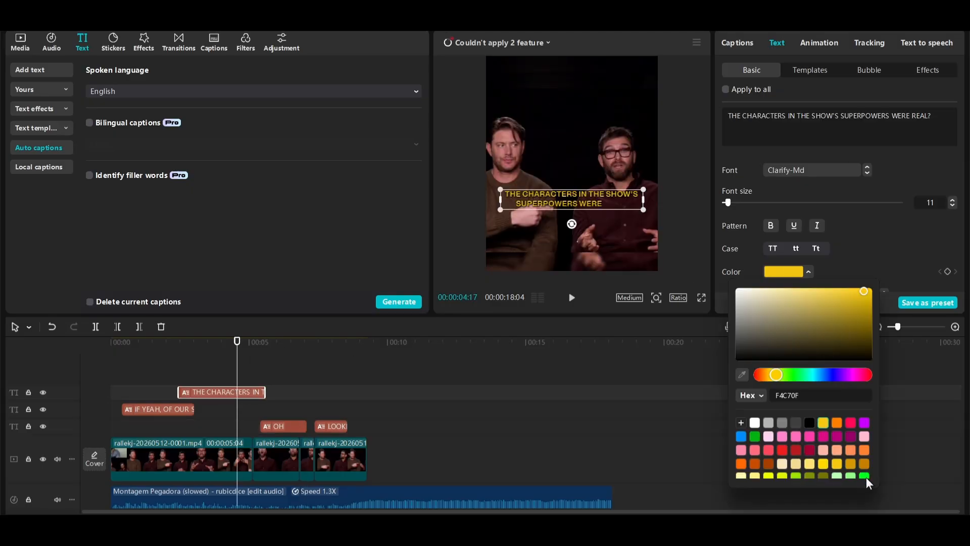
pyautogui.click(214, 372)
# Change the text color of the "OH" and "LOOKING AT ME...RIGHT?" captions to red
pyautogui.moveTo(251, 346); pyautogui.dragTo(344, 364)
pyautogui.click(298, 430)
pyautogui.click(783, 272)
pyautogui.click(783, 450)
pyautogui.click(807, 271)
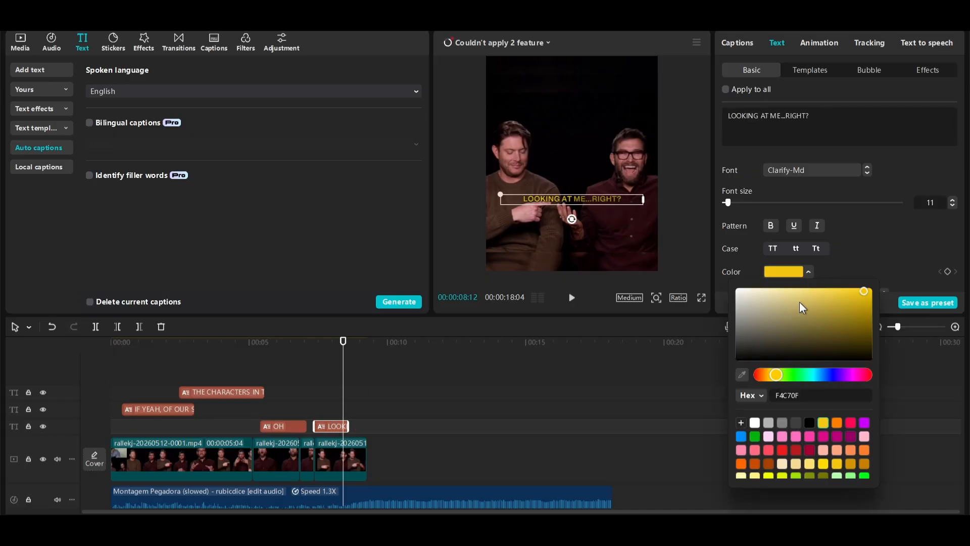
pyautogui.click(782, 450)
# Change the text color of the "OH" caption to blue (0077FF)
pyautogui.click(293, 426)
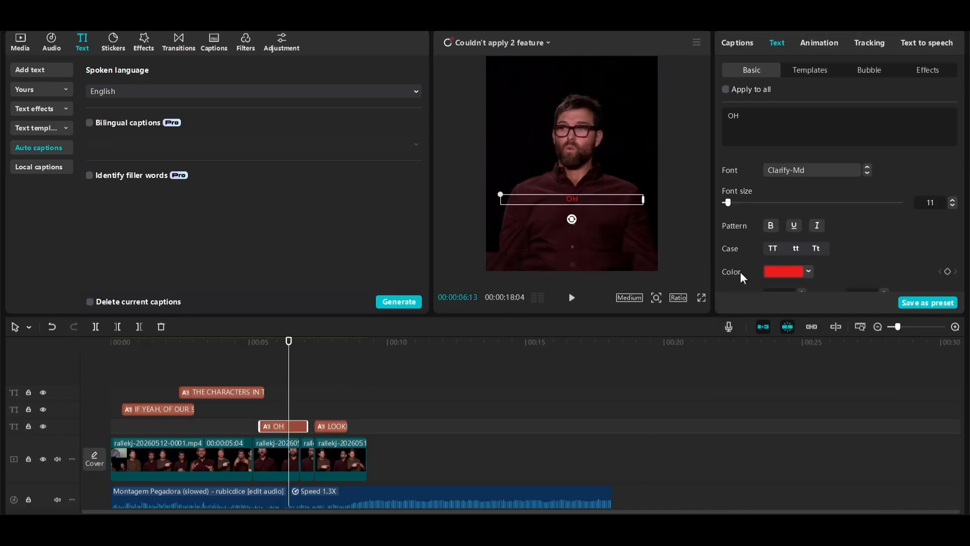
pyautogui.click(783, 272)
pyautogui.click(822, 375)
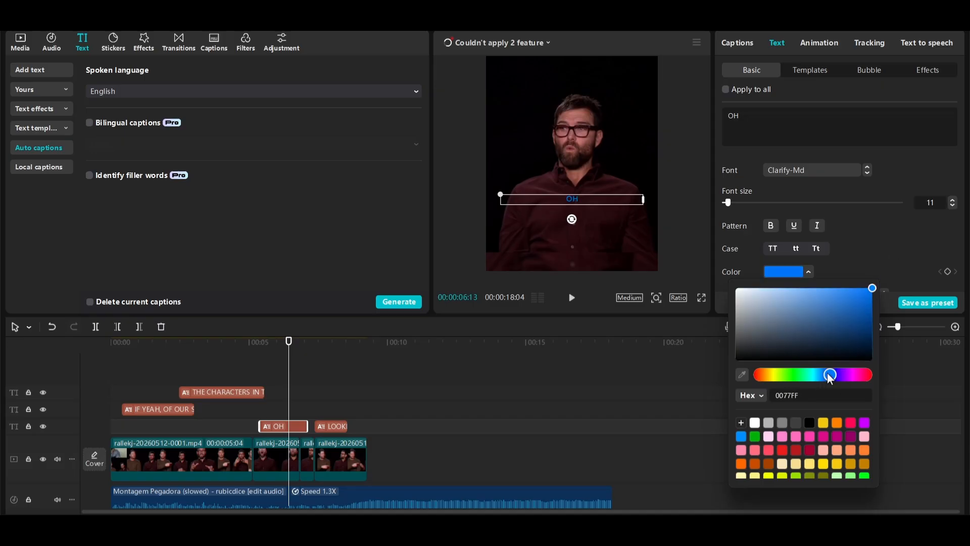
pyautogui.click(307, 384)
# Convert the first caption into a compound clip and give it a Fade Out exit animation lasting 0.2 s
pyautogui.moveTo(119, 344); pyautogui.dragTo(142, 353)
pyautogui.click(170, 408)
pyautogui.hotkey('alt', 'g')
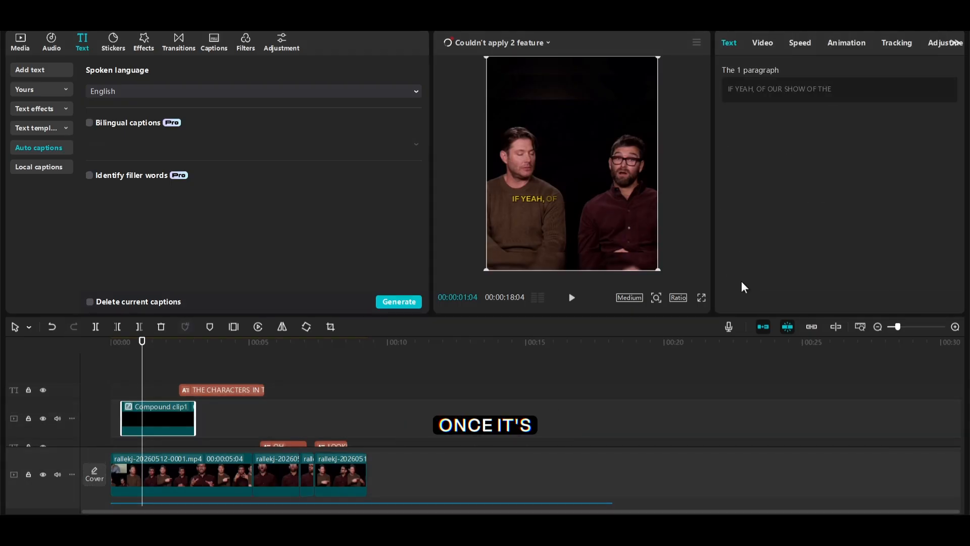
pyautogui.click(844, 45)
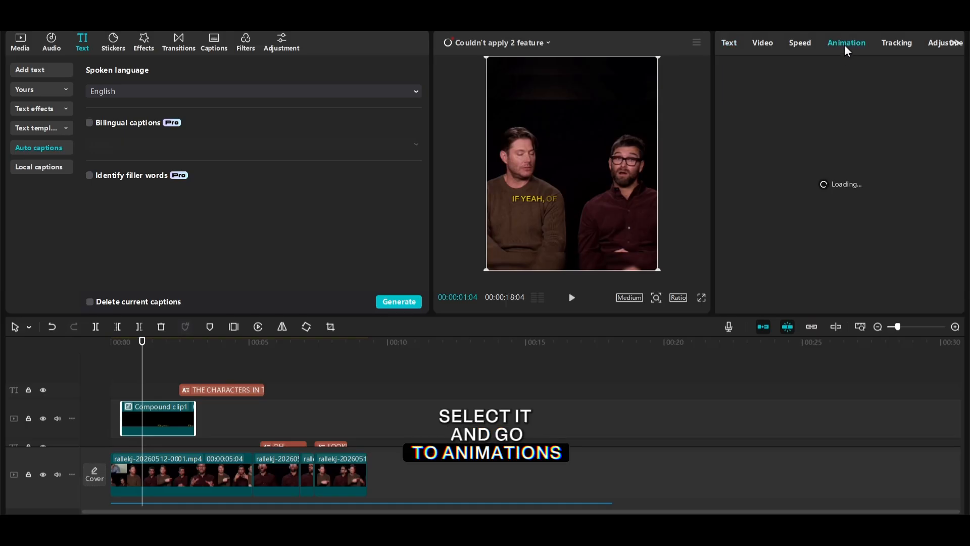
pyautogui.click(840, 70)
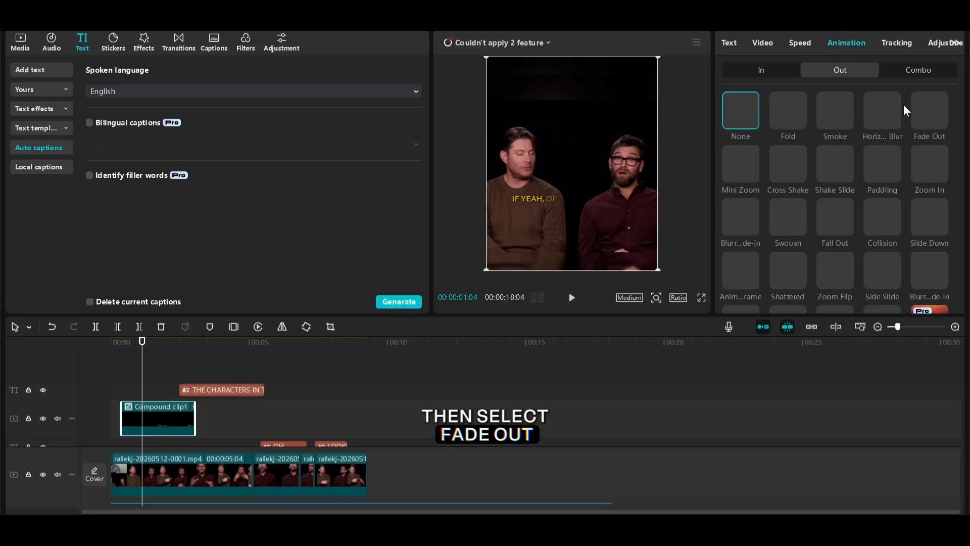
pyautogui.click(918, 105)
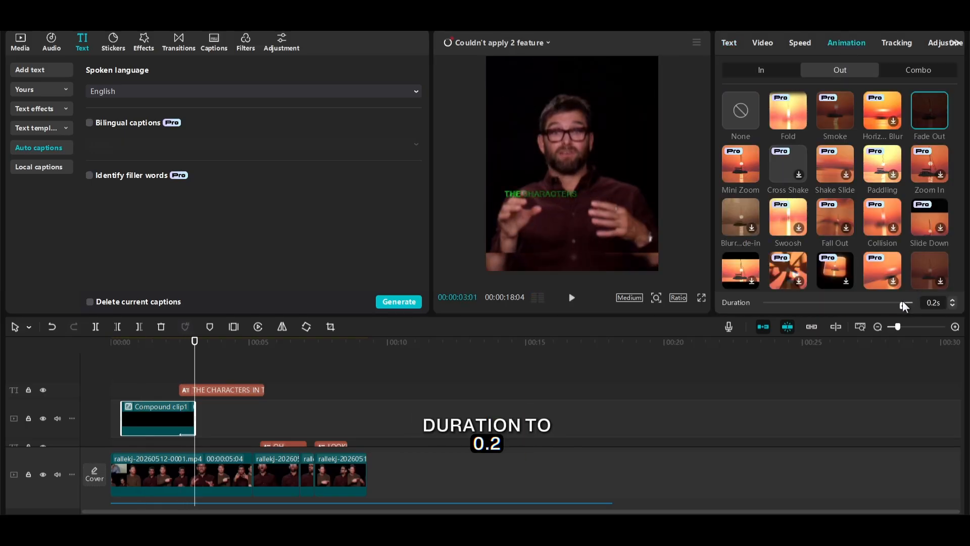
# Play the video full screen from the first caption to review its fade-out
pyautogui.click(162, 364)
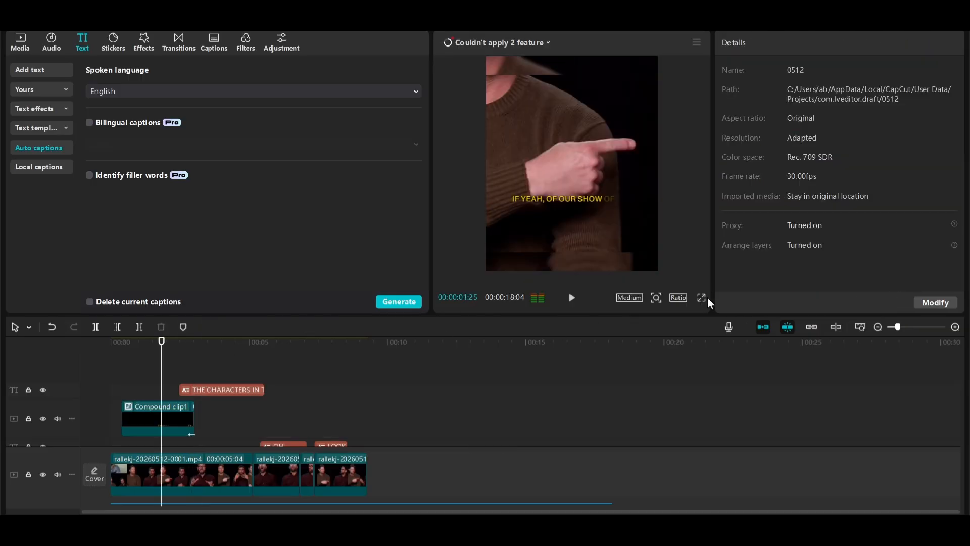
pyautogui.click(127, 343)
pyautogui.click(700, 298)
pyautogui.press('space')
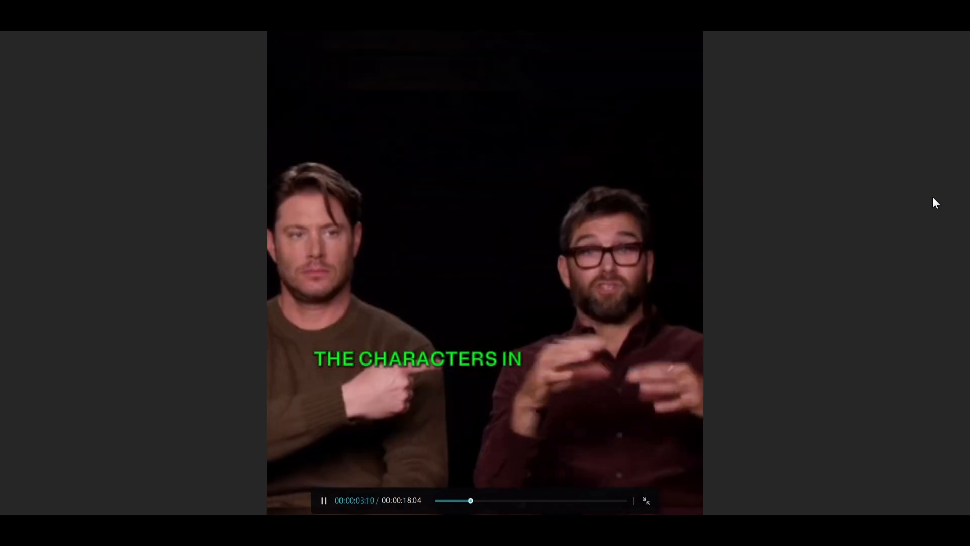
pyautogui.press('Escape')
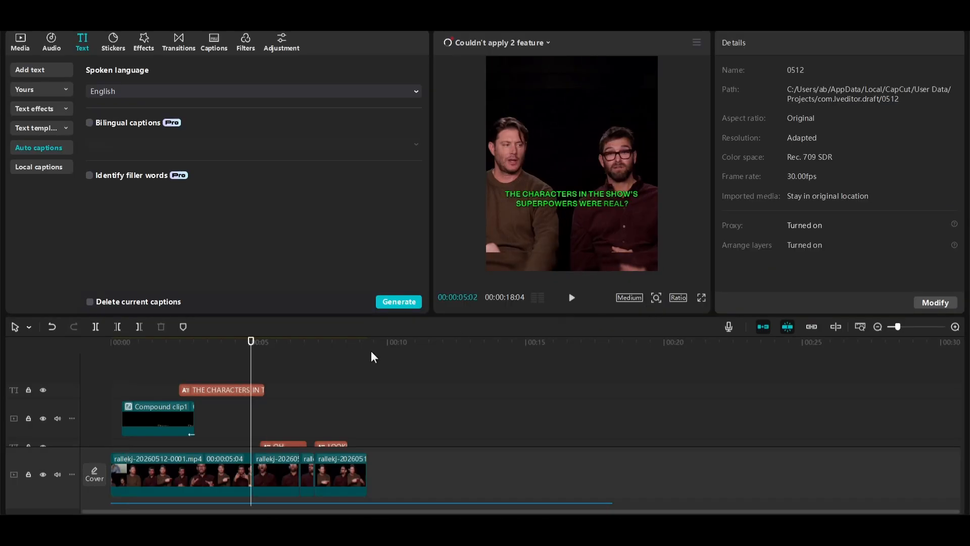
# Convert the green second caption into a compound clip and give it a Fade Out exit animation lasting 0.3 s
pyautogui.click(232, 390)
pyautogui.hotkey('alt', 'g')
pyautogui.click(847, 42)
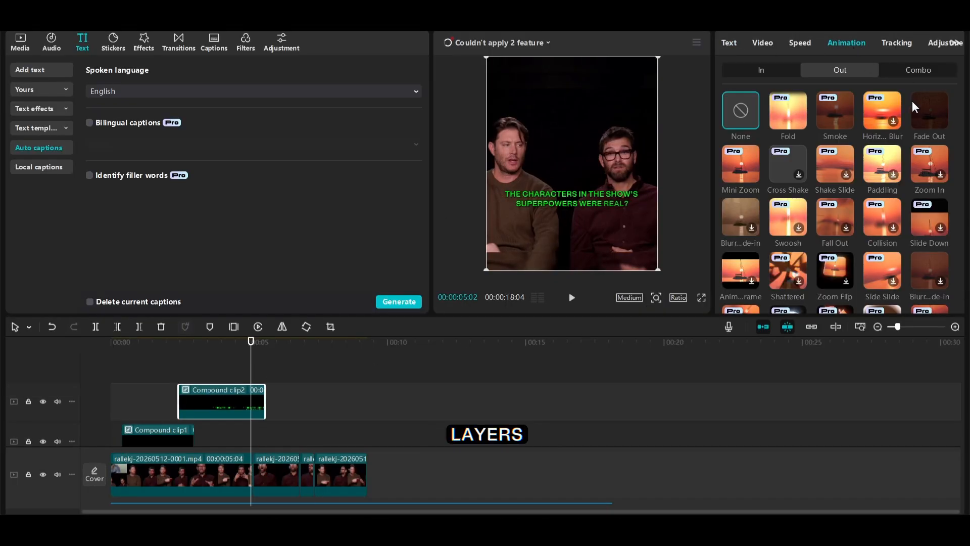
pyautogui.moveTo(889, 304); pyautogui.dragTo(899, 302)
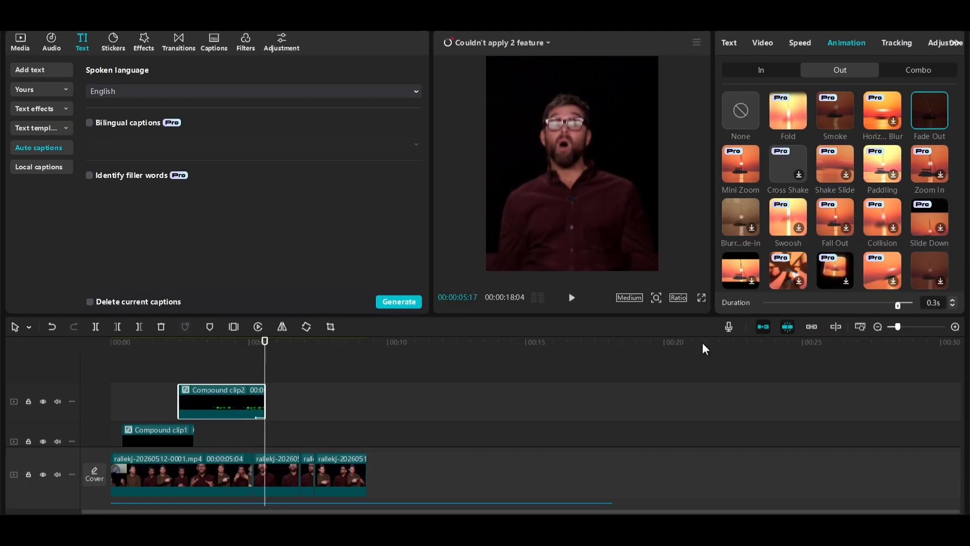
pyautogui.click(276, 403)
pyautogui.click(437, 412)
# Convert the "OH" and "LOOKING AT ME...RIGHT?" captions into separate compound clips
pyautogui.scroll(-2, 339, 411)
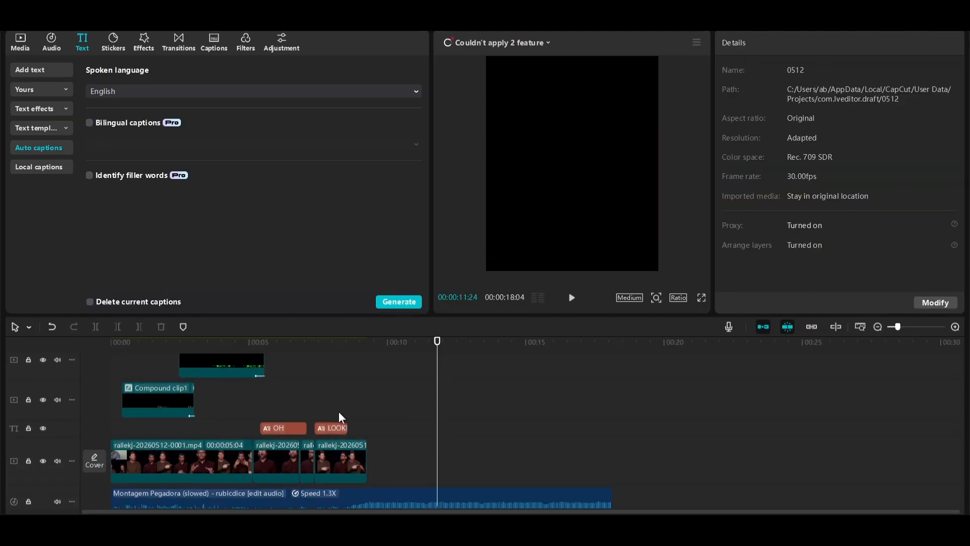
pyautogui.click(289, 427)
pyautogui.hotkey('alt', 'g')
pyautogui.click(326, 444)
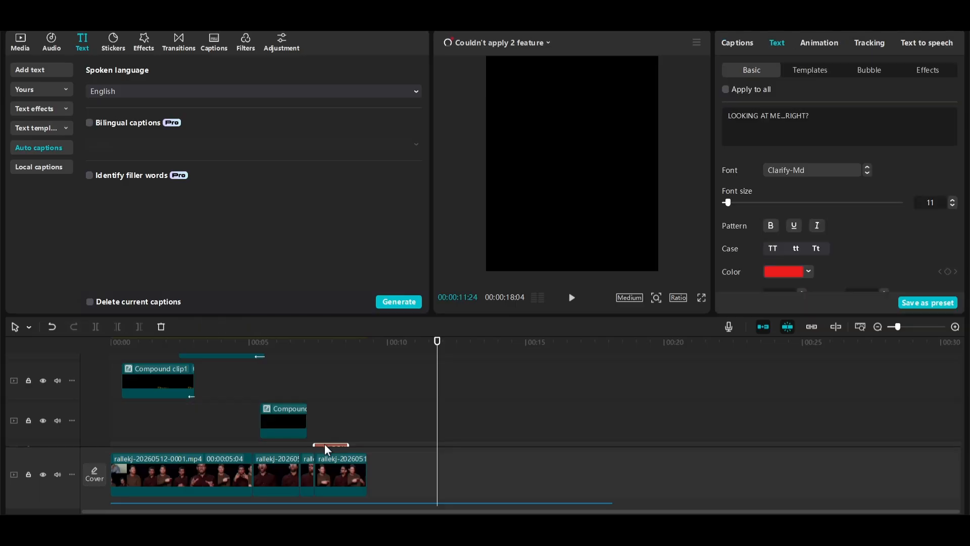
pyautogui.hotkey('alt', 'g')
# Apply the Fade Out exit animation to the "OH" compound clip at 0.2 s and to the last caption's compound clip at 0.1 s
pyautogui.click(847, 43)
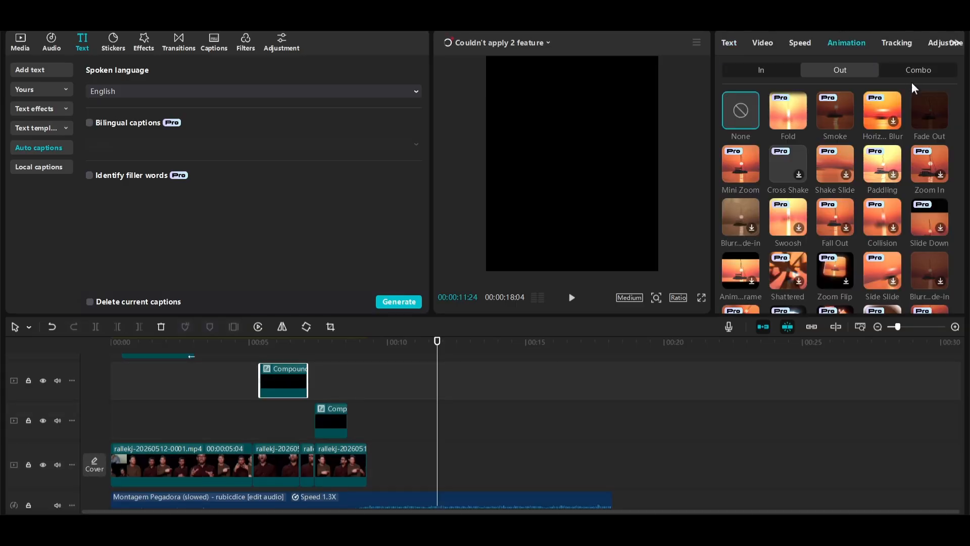
pyautogui.click(930, 110)
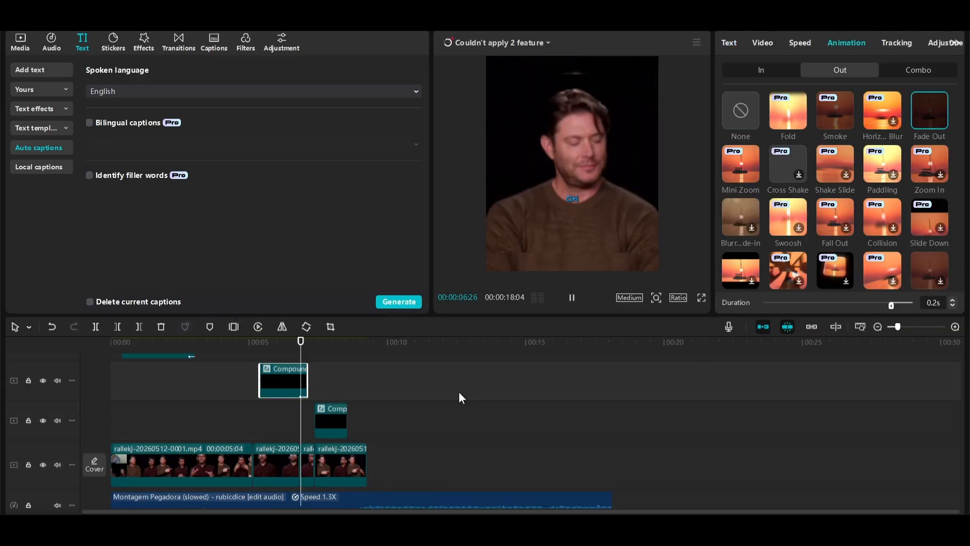
pyautogui.click(335, 413)
pyautogui.click(846, 42)
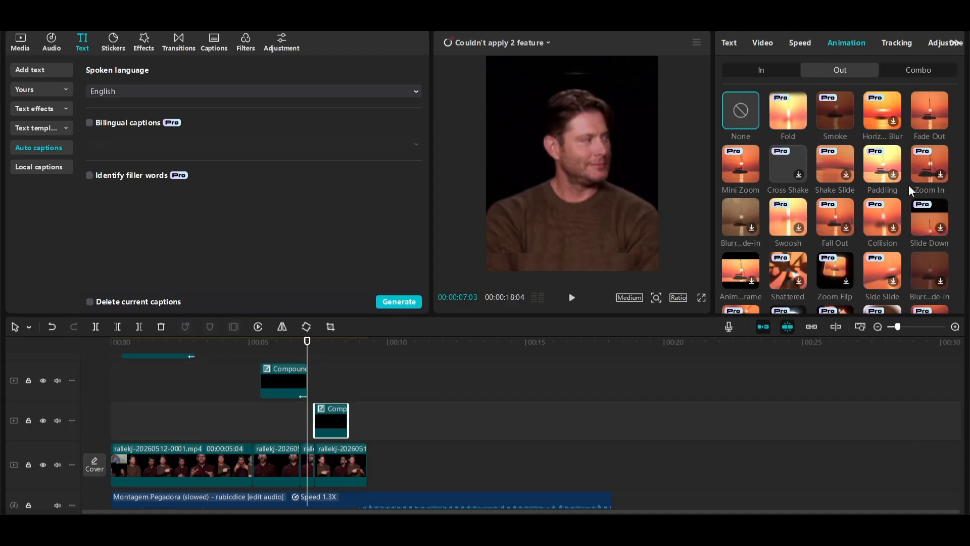
pyautogui.click(930, 110)
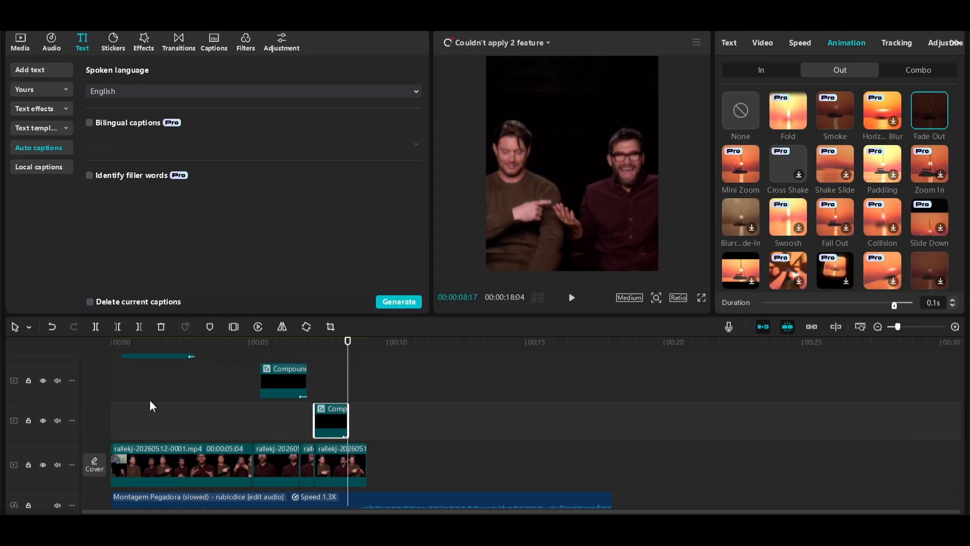
# Play the video full screen from the start of the captions to check all the fade-outs
pyautogui.click(124, 342)
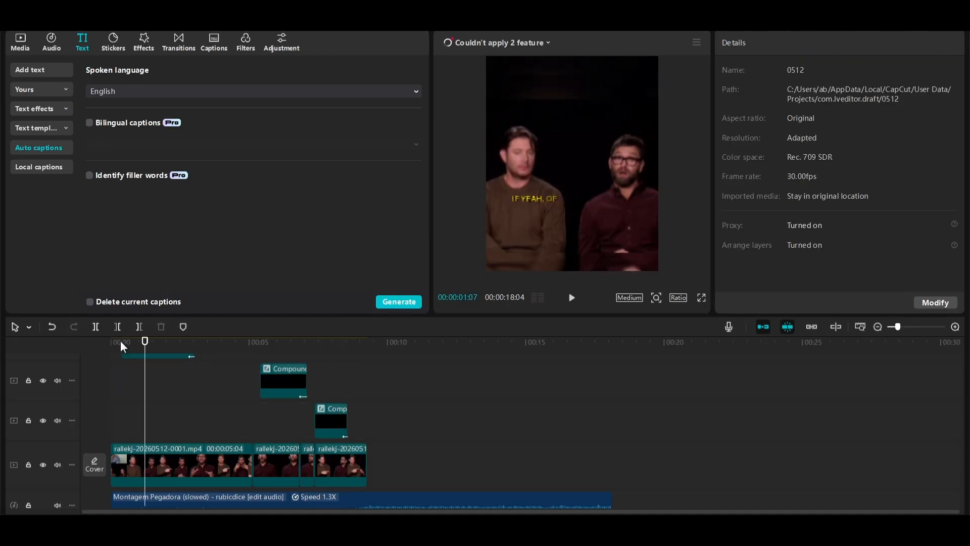
pyautogui.click(702, 297)
pyautogui.press('space')
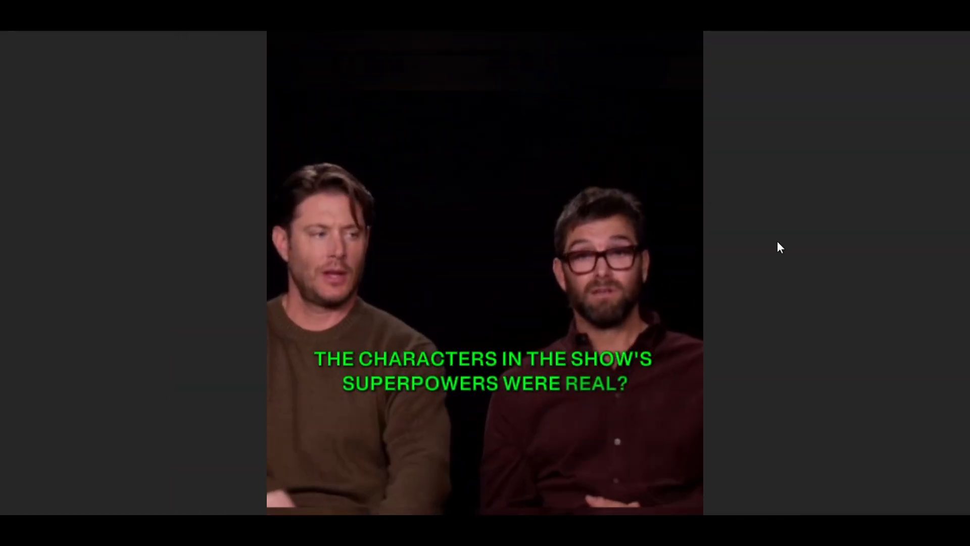
# Search the effects for Glow and add Glow 2 above the caption layers, starting at the first caption
pyautogui.click(134, 50)
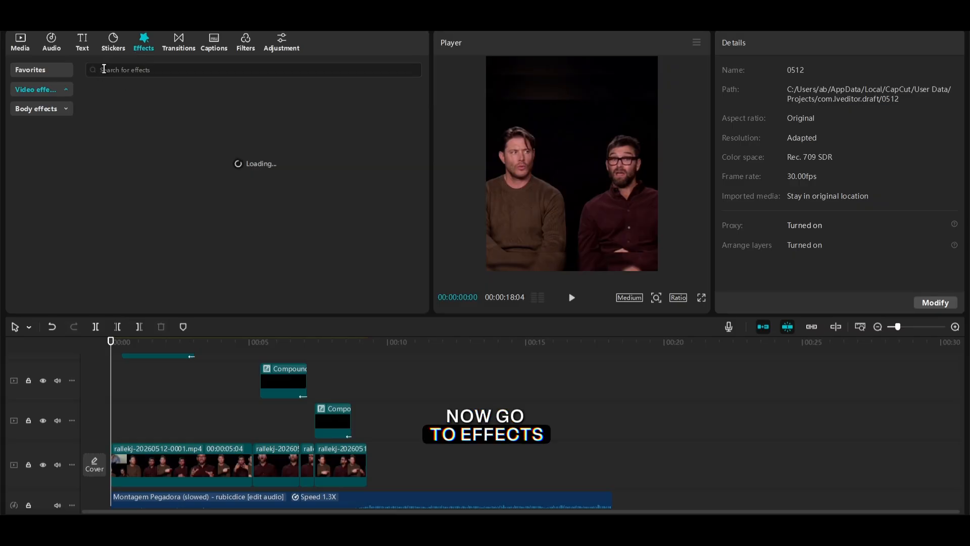
pyautogui.click(103, 70)
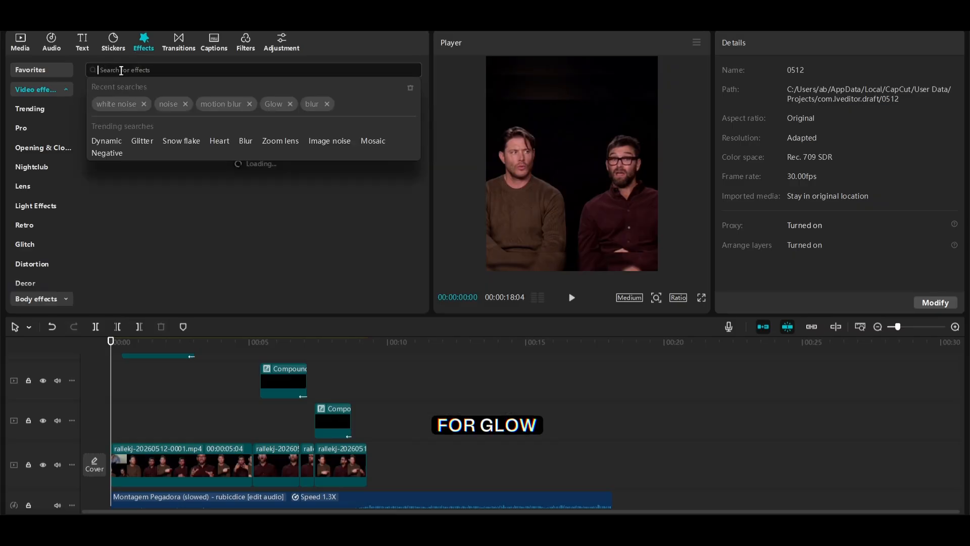
pyautogui.click(277, 102)
pyautogui.moveTo(961, 441); pyautogui.dragTo(935, 392)
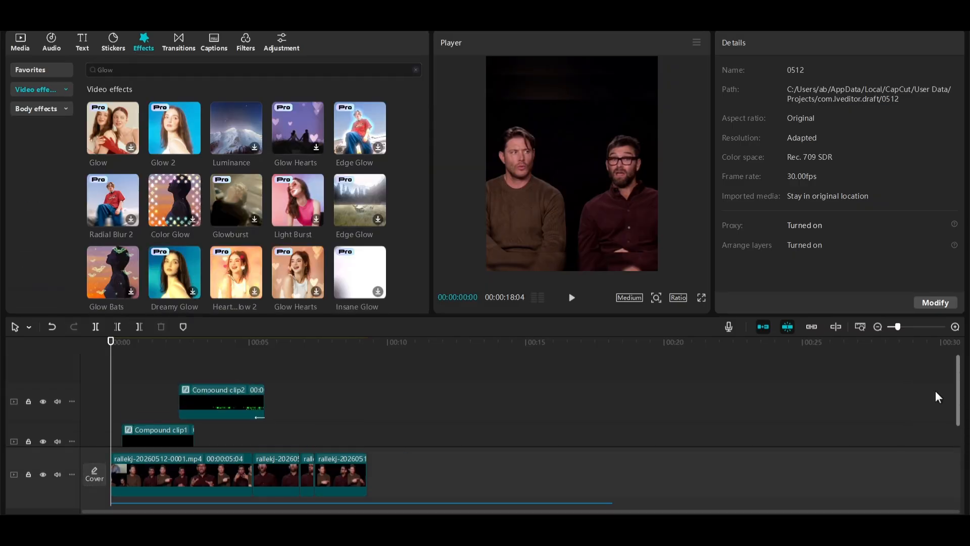
pyautogui.moveTo(119, 376); pyautogui.dragTo(120, 377)
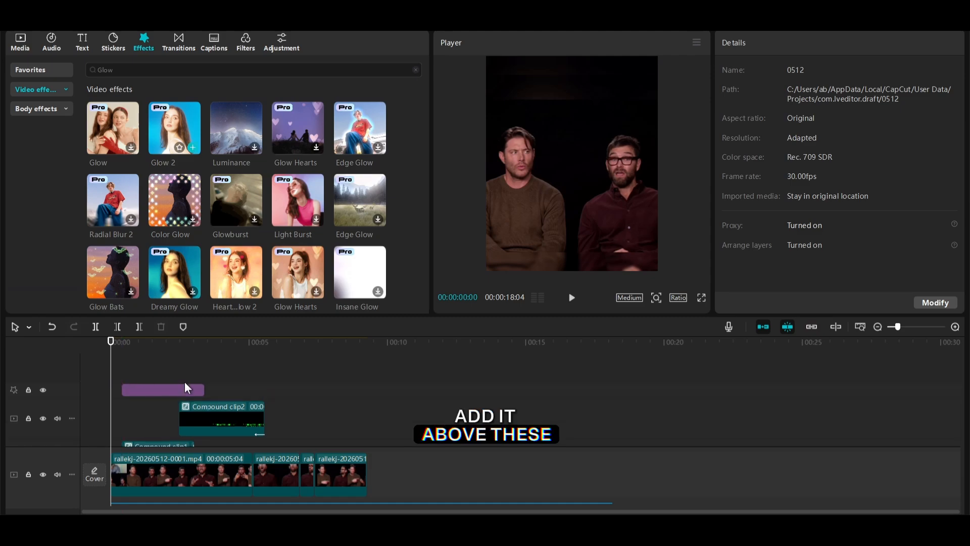
# Extend the Glow 2 effect to the end of the last caption clip at about 8.7 seconds
pyautogui.moveTo(202, 390); pyautogui.dragTo(343, 406)
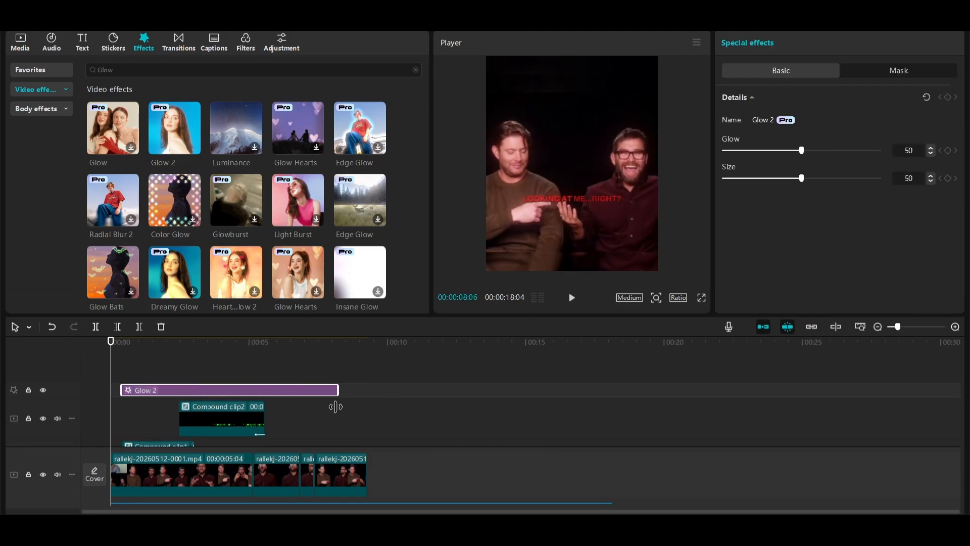
pyautogui.scroll(-3, 381, 399)
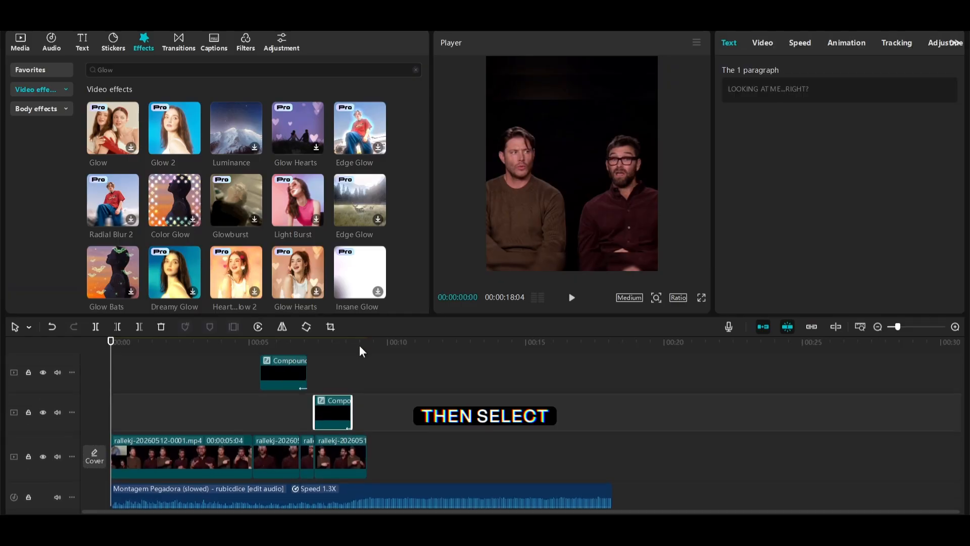
pyautogui.click(351, 343)
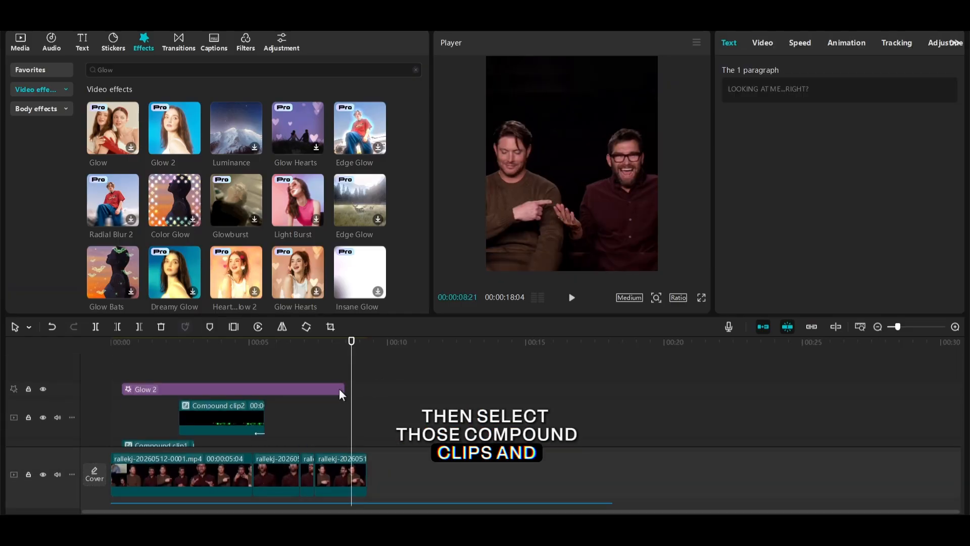
pyautogui.moveTo(343, 393); pyautogui.dragTo(350, 394)
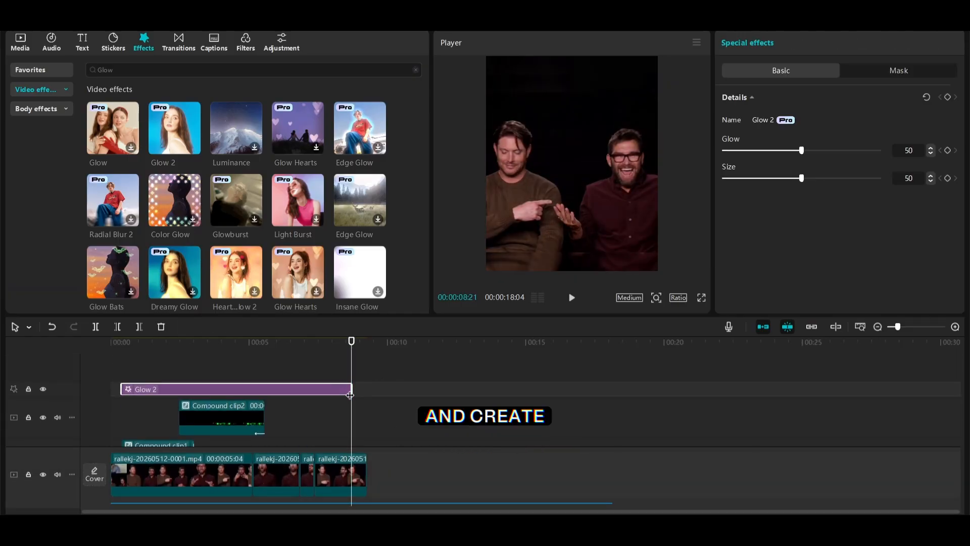
# Combine the Glow 2 effect and all four caption compound clips into a single compound clip
pyautogui.moveTo(125, 364); pyautogui.dragTo(410, 431)
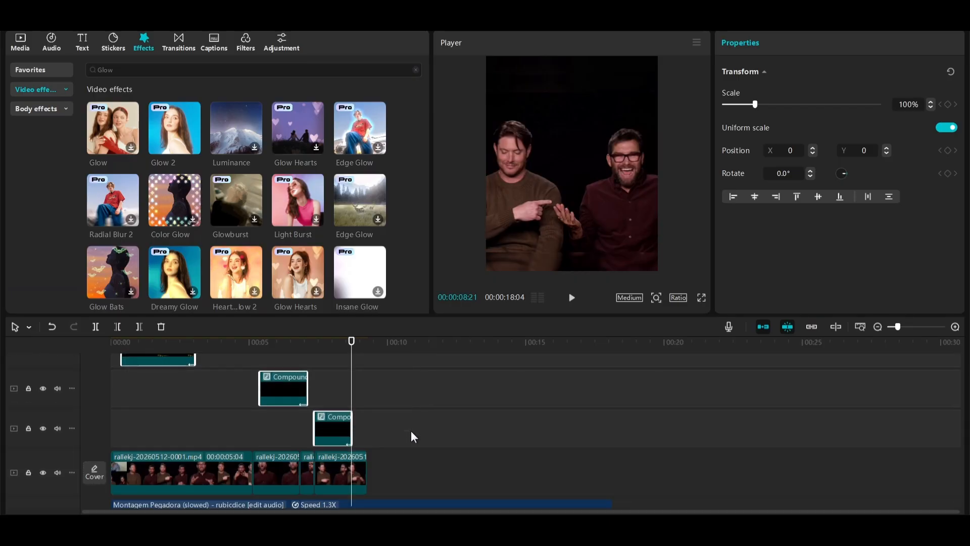
pyautogui.hotkey('alt', 'g')
pyautogui.click(186, 360)
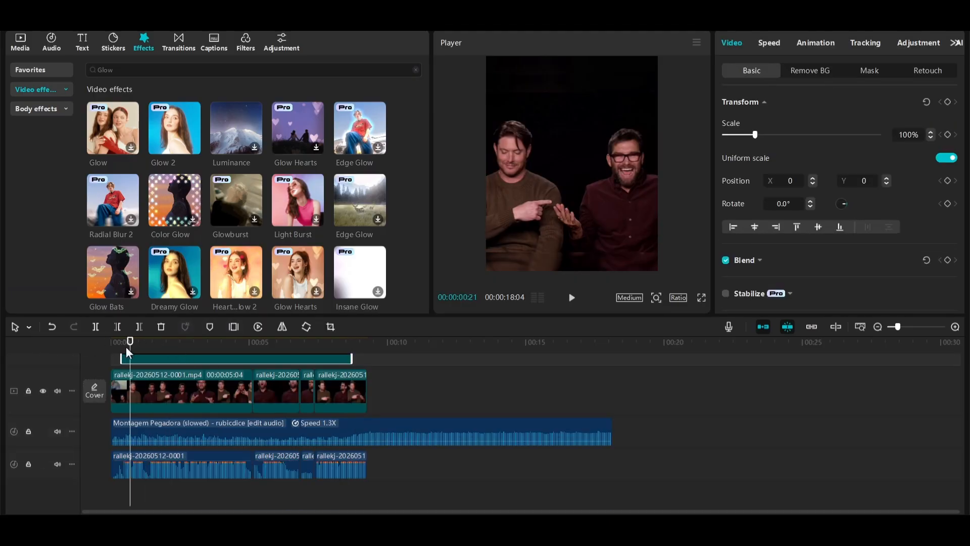
# Play the video full screen from the first caption to review the glowing captions
pyautogui.press('space')
pyautogui.click(701, 297)
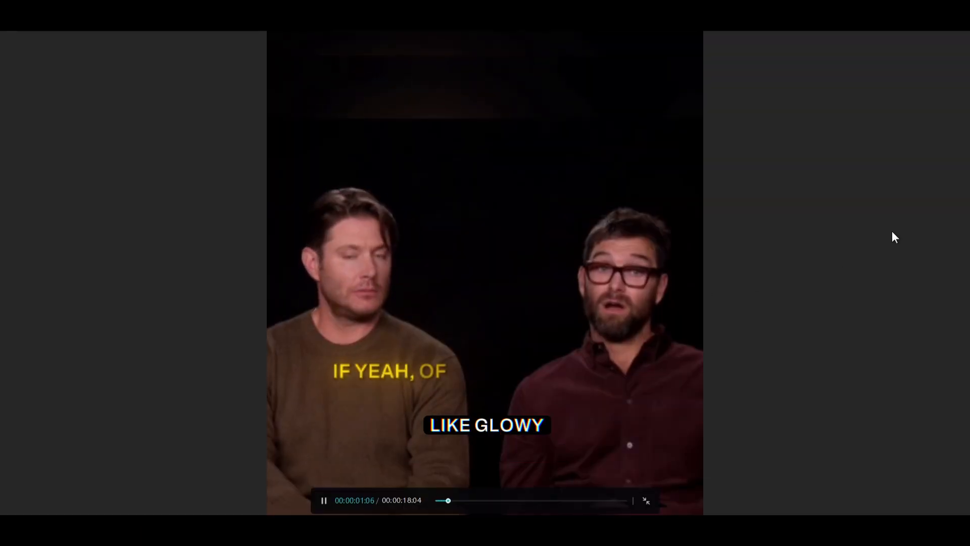